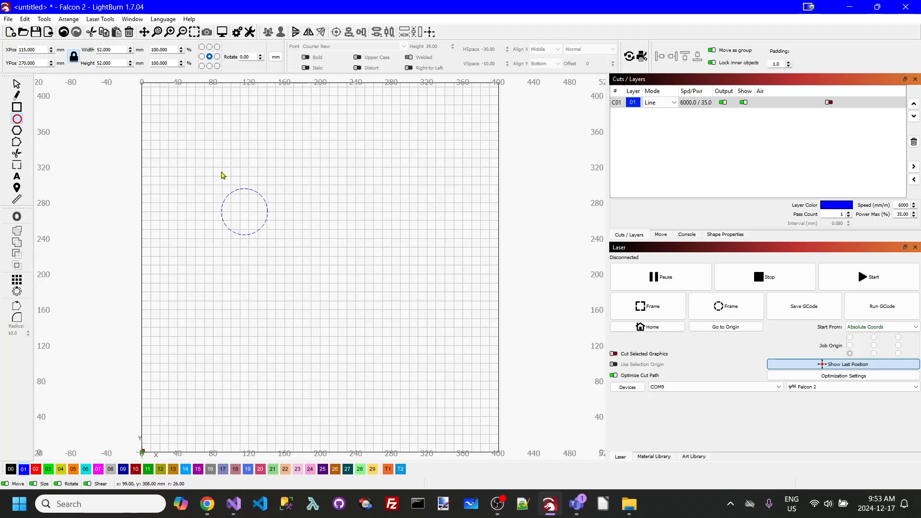
Step: Move the circle to about X 188, Y 219 mm and set its diameter to 50 mm with proportions locked
{"action": "left_click", "coordinate": [17, 85]}
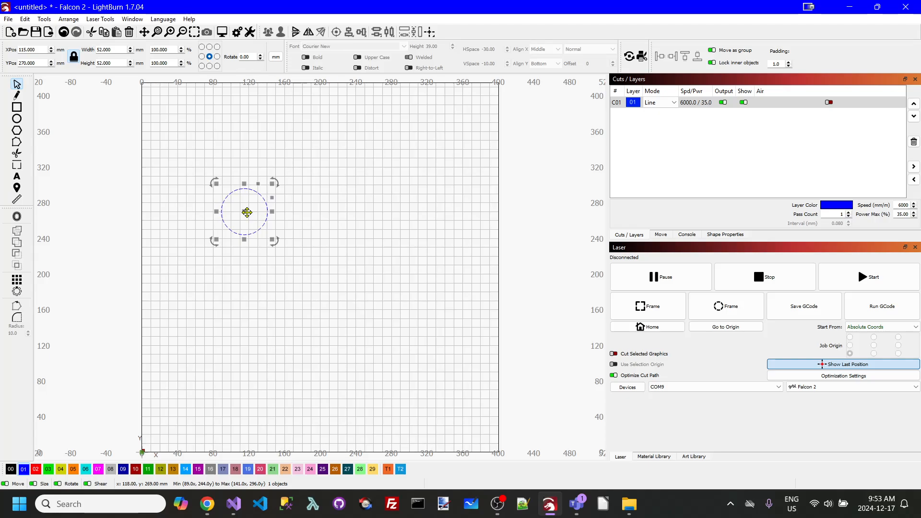
{"action": "left_click_drag", "start_coordinate": [248, 219], "coordinate": [272, 256]}
{"action": "left_click", "coordinate": [312, 280]}
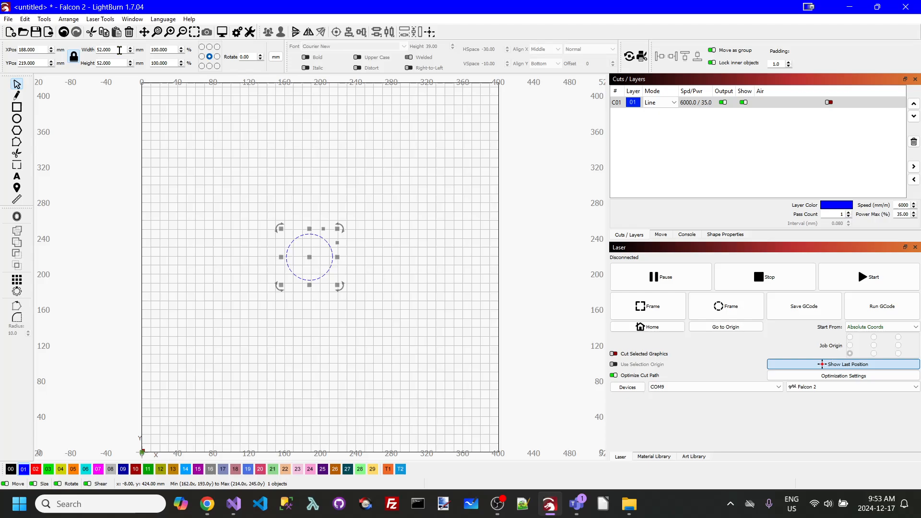
{"action": "left_click_drag", "start_coordinate": [121, 49], "coordinate": [4, 43]}
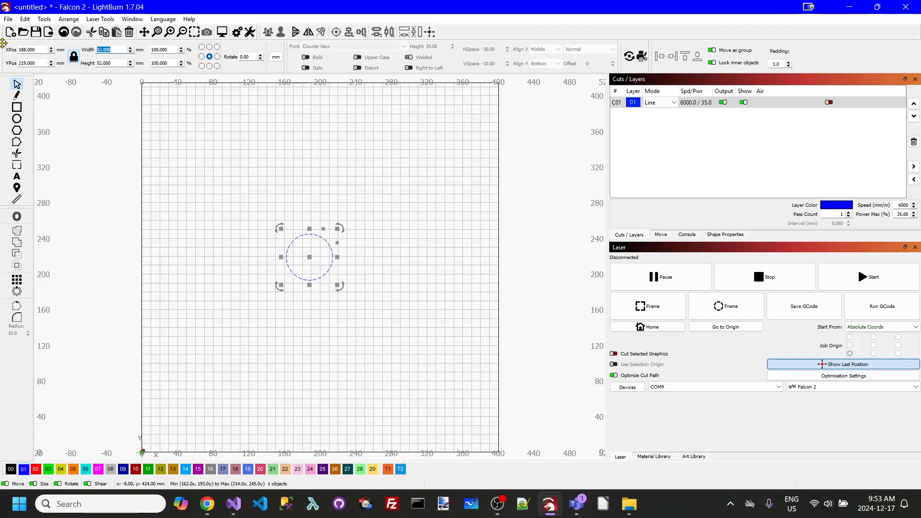
{"action": "type", "text": "50"}
{"action": "key", "text": "Tab"}
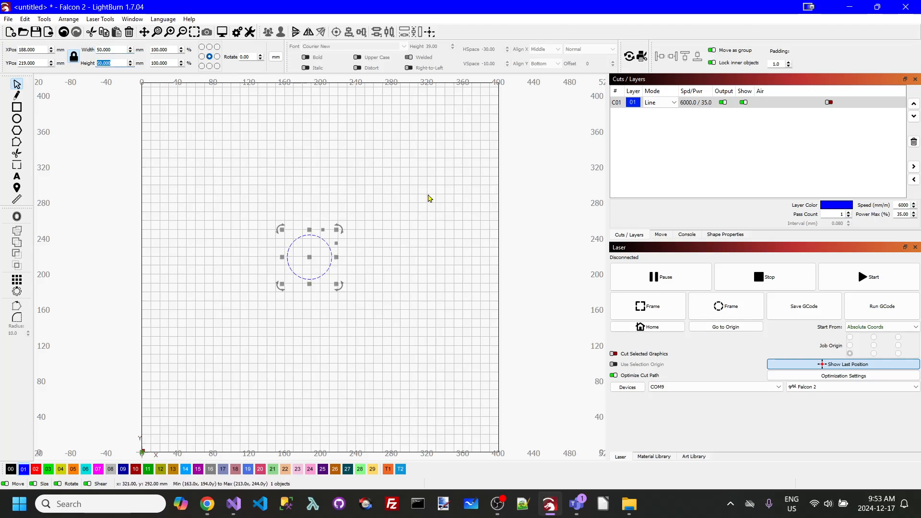
Step: Duplicate the 50 mm circle in place and enlarge the copy by 20 mm to a 70 mm diameter
{"action": "right_click", "coordinate": [333, 260]}
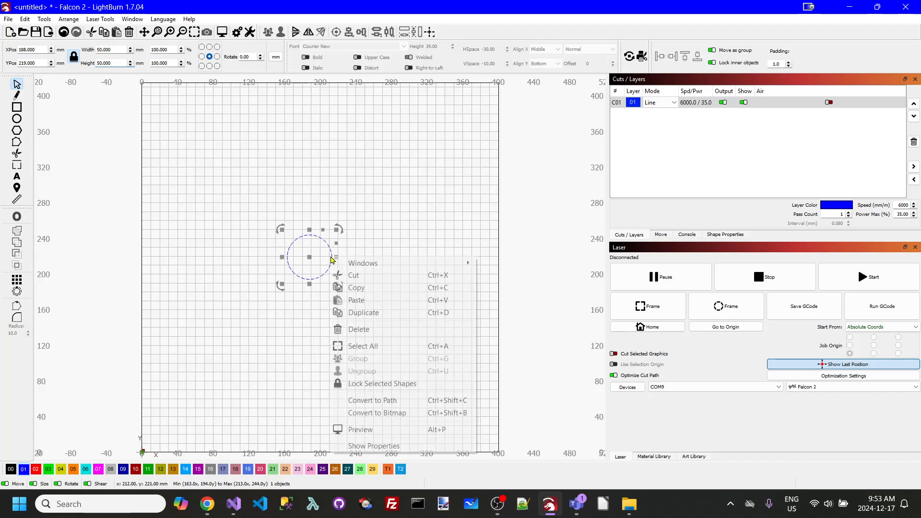
{"action": "left_click", "coordinate": [363, 312]}
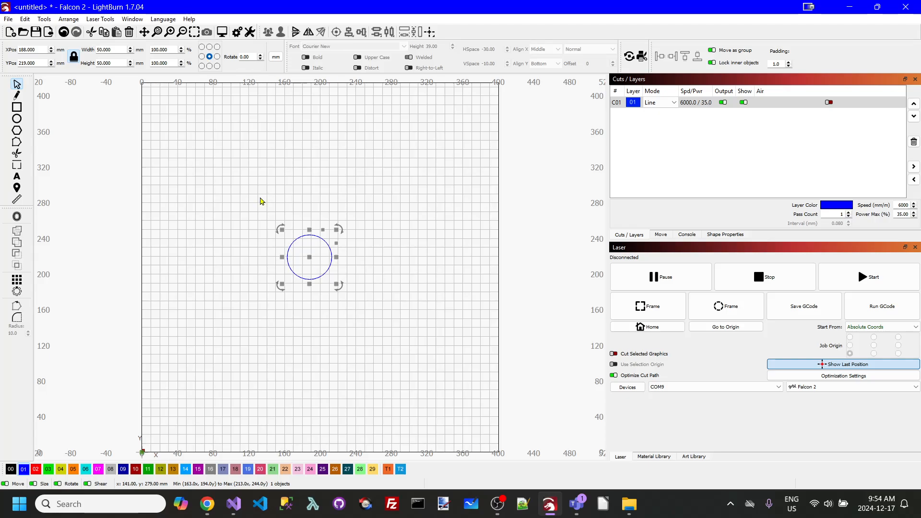
{"action": "left_click", "coordinate": [118, 50]}
{"action": "type", "text": "+"}
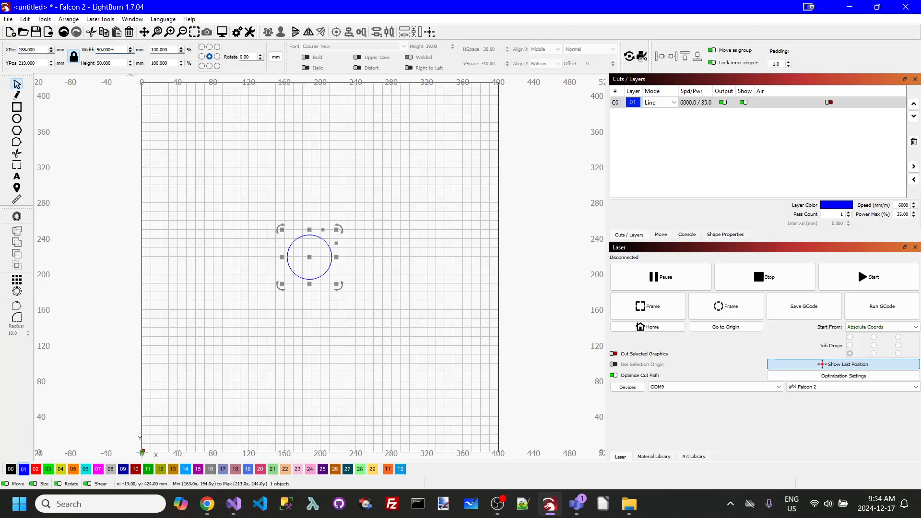
{"action": "type", "text": "20"}
{"action": "key", "text": "Tab"}
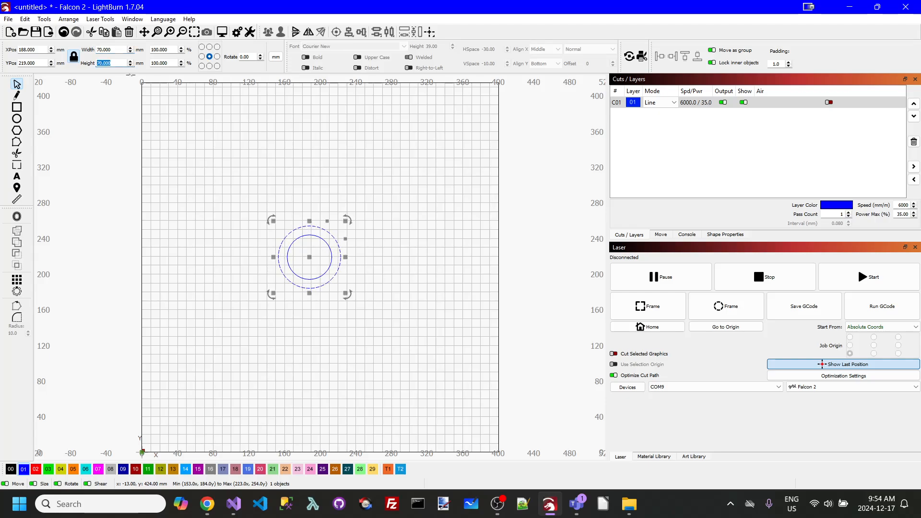
Step: Duplicate the 70 mm circle in place and enlarge the copy by 20 mm to a 90 mm diameter
{"action": "left_click", "coordinate": [352, 265]}
{"action": "right_click", "coordinate": [341, 256]}
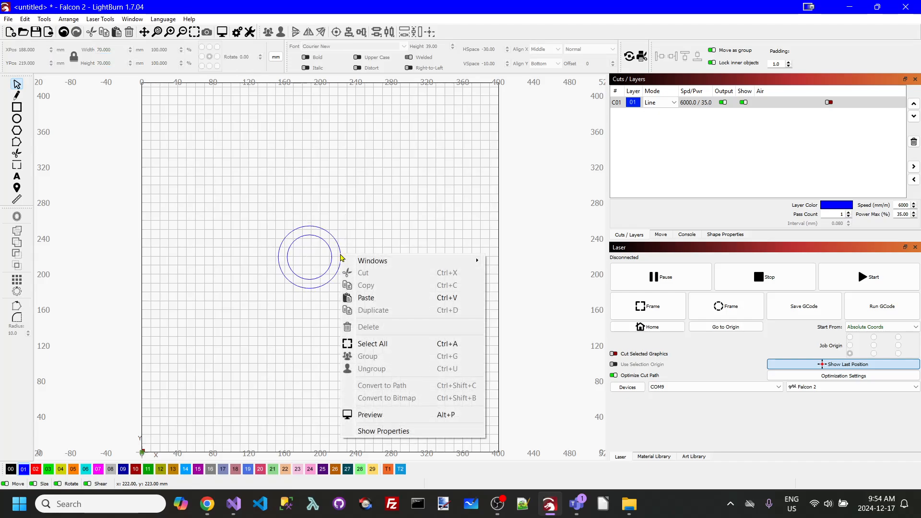
{"action": "left_click", "coordinate": [337, 248]}
{"action": "right_click", "coordinate": [349, 242]}
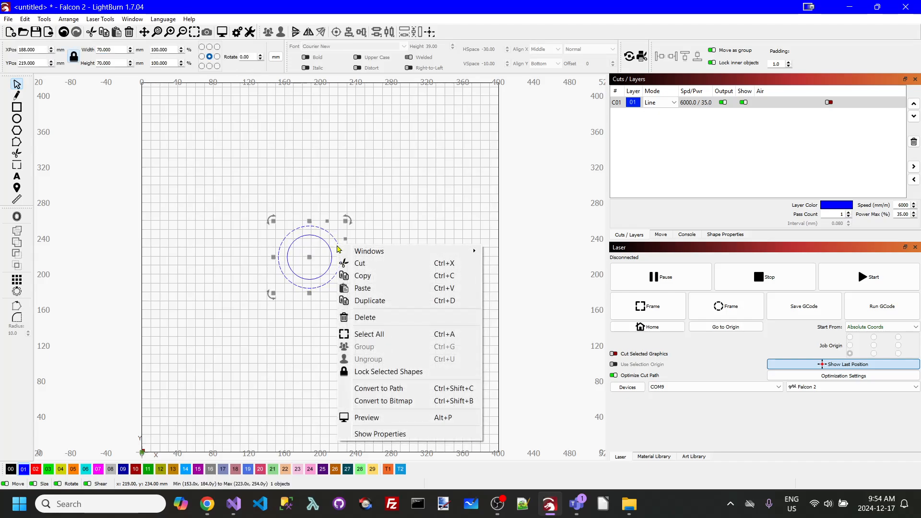
{"action": "left_click", "coordinate": [360, 299]}
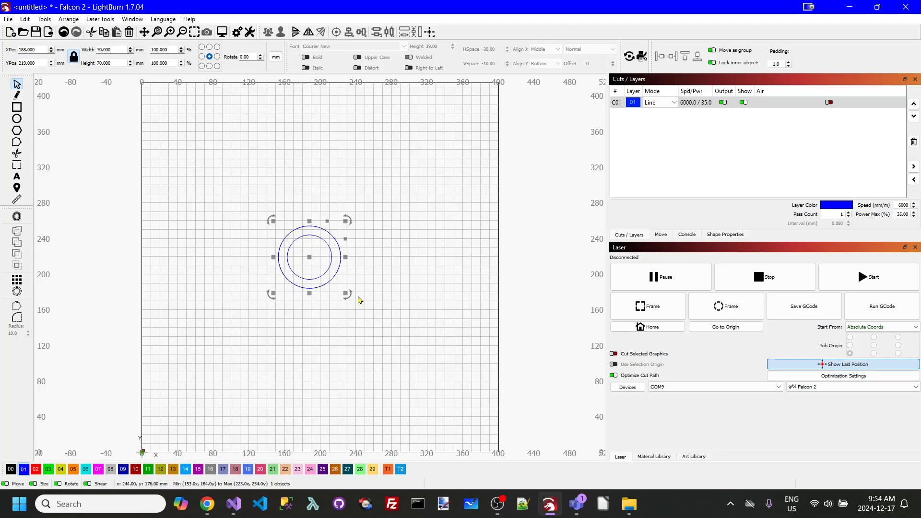
{"action": "left_click", "coordinate": [117, 49]}
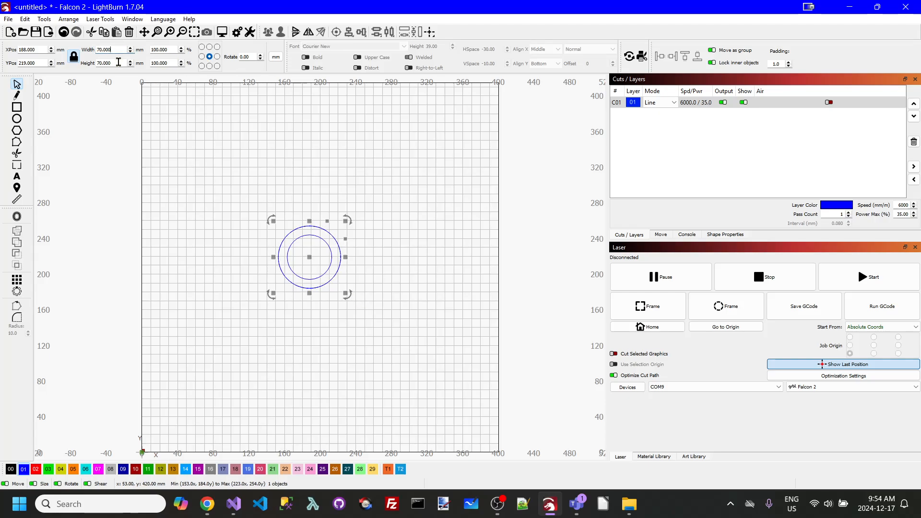
{"action": "type", "text": "+20"}
{"action": "key", "text": "Return"}
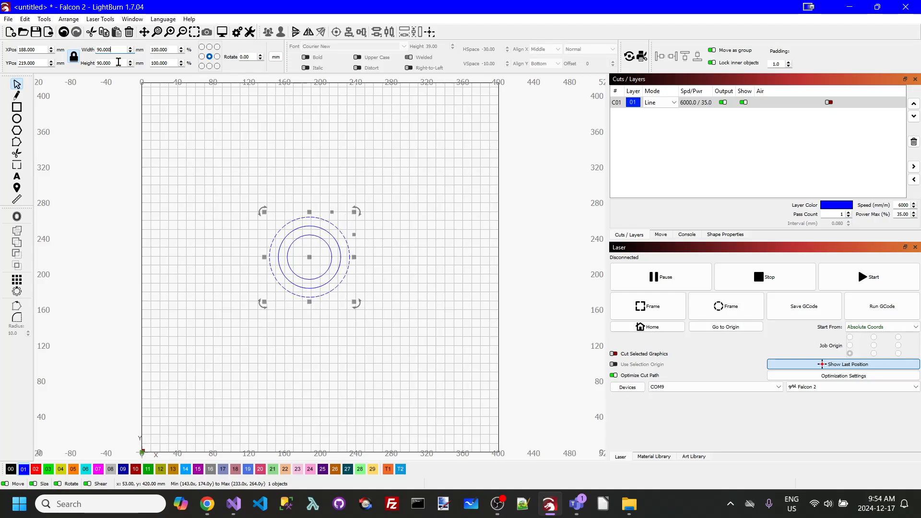
Step: Duplicate the 90 mm circle in place and enlarge the copy by 20 mm to a 110 mm diameter
{"action": "right_click", "coordinate": [348, 244]}
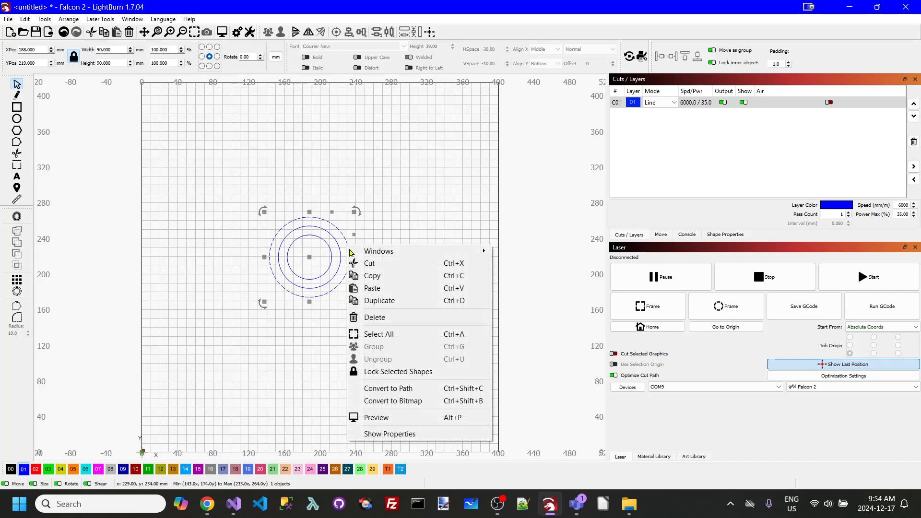
{"action": "left_click", "coordinate": [379, 298]}
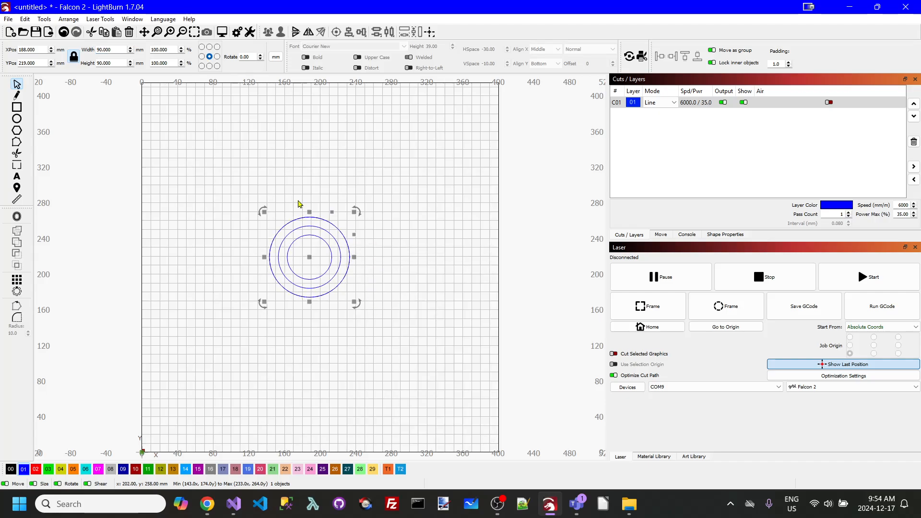
{"action": "left_click", "coordinate": [122, 51]}
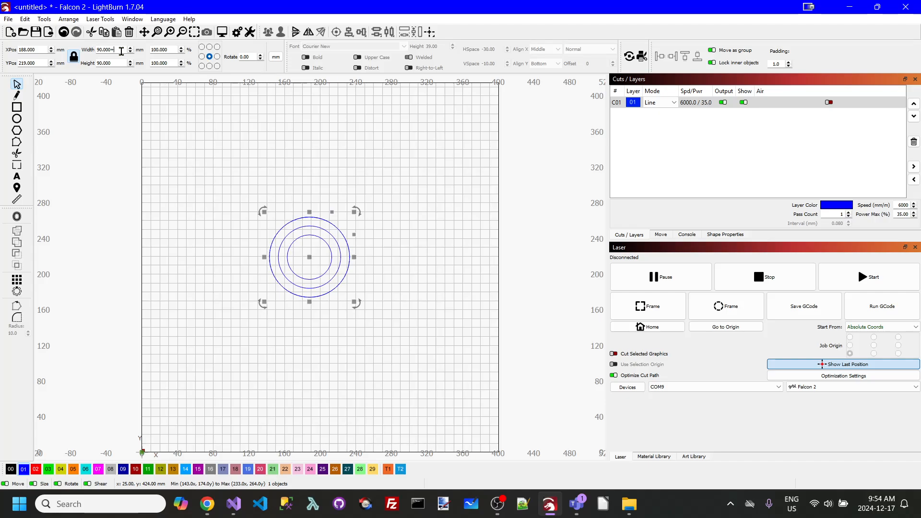
{"action": "type", "text": "+20"}
{"action": "key", "text": "Tab"}
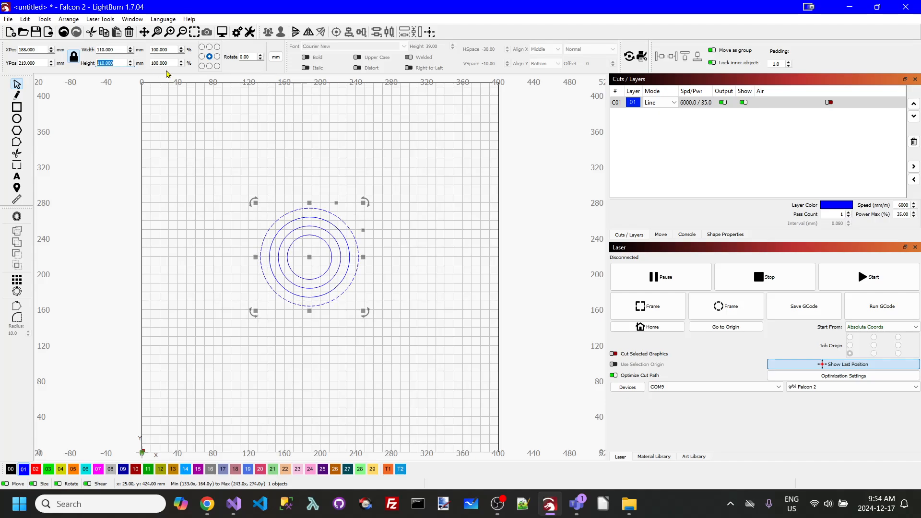
Step: Duplicate the 110 mm circle in place, enlarge the copy to a 130 mm diameter, and clear the selection
{"action": "right_click", "coordinate": [369, 251]}
{"action": "left_click", "coordinate": [393, 312]}
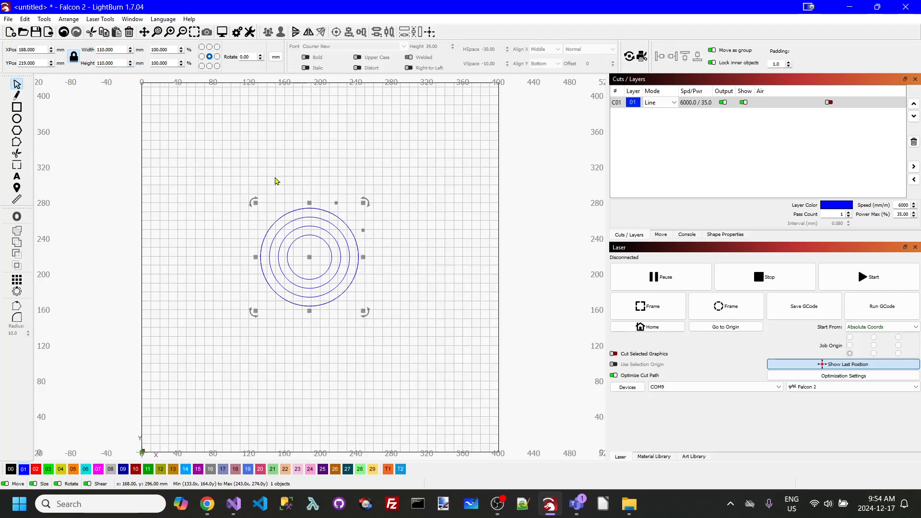
{"action": "left_click", "coordinate": [123, 50]}
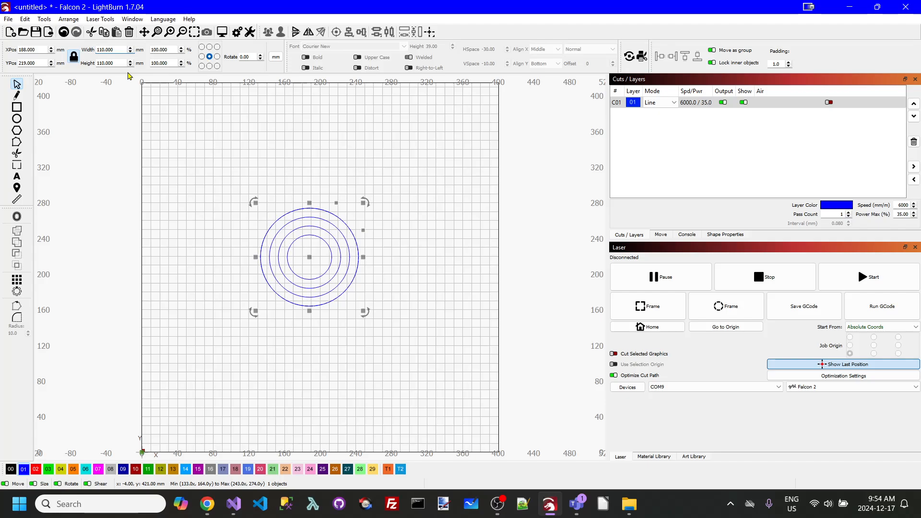
{"action": "key", "text": "Tab"}
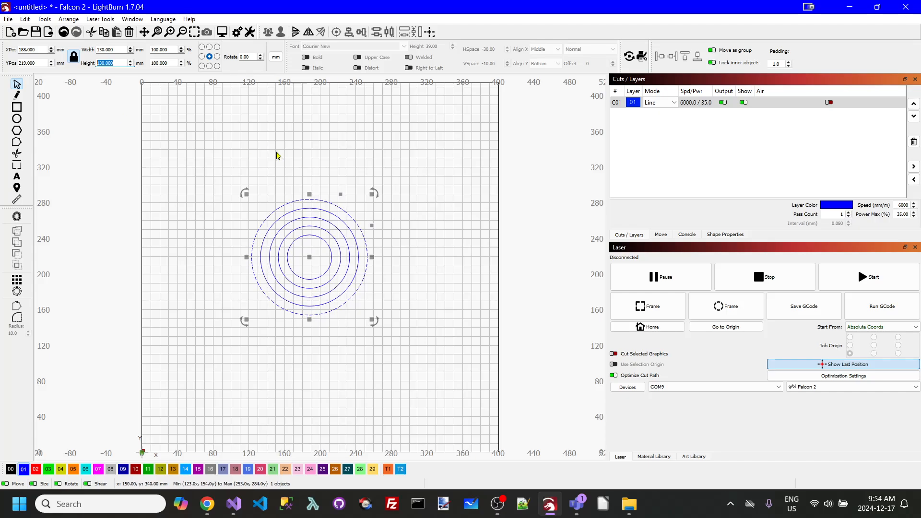
{"action": "left_click", "coordinate": [431, 230]}
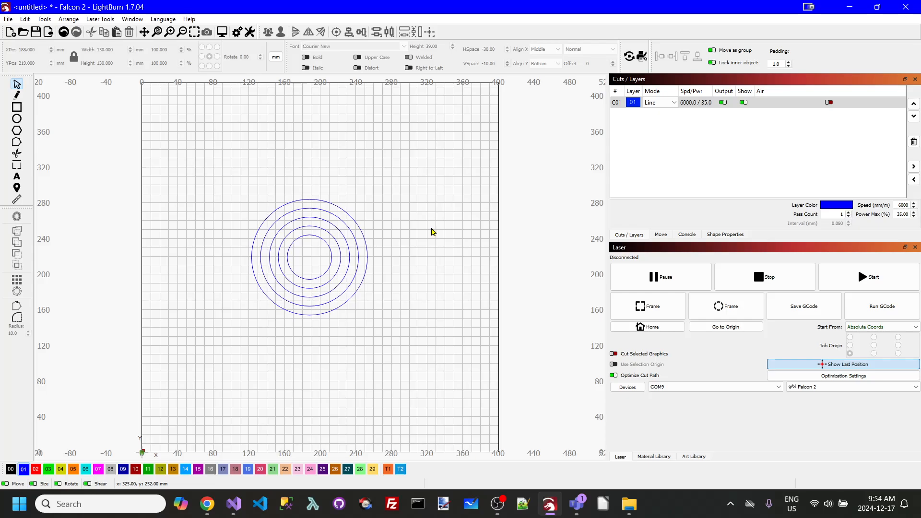
Step: Assign the second and fourth circles from the centre (70 mm and 110 mm) to the red layer 02
{"action": "left_click", "coordinate": [342, 257]}
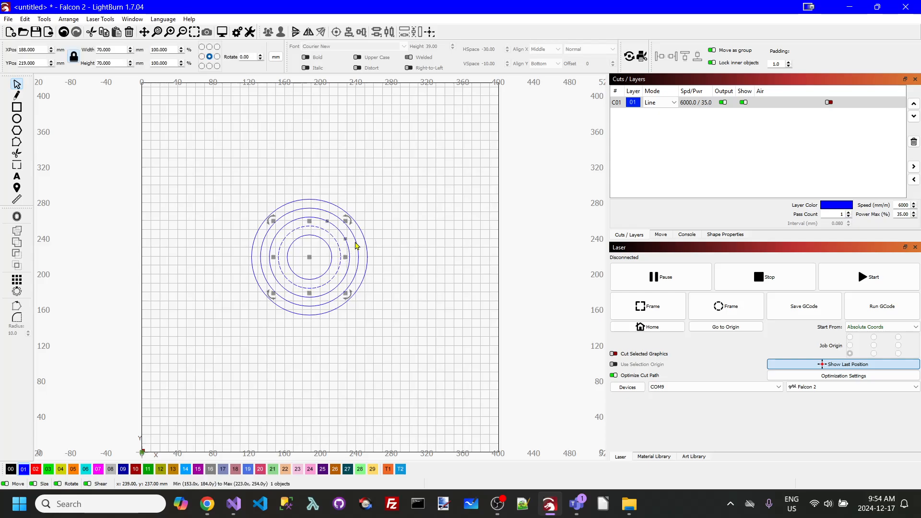
{"action": "left_click", "coordinate": [356, 246], "text": "shift"}
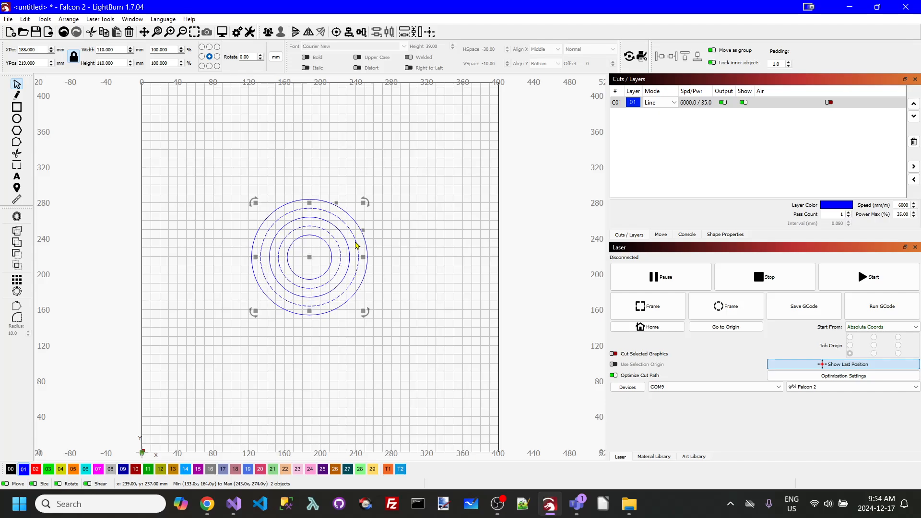
{"action": "left_click", "coordinate": [37, 469]}
{"action": "left_click", "coordinate": [446, 198]}
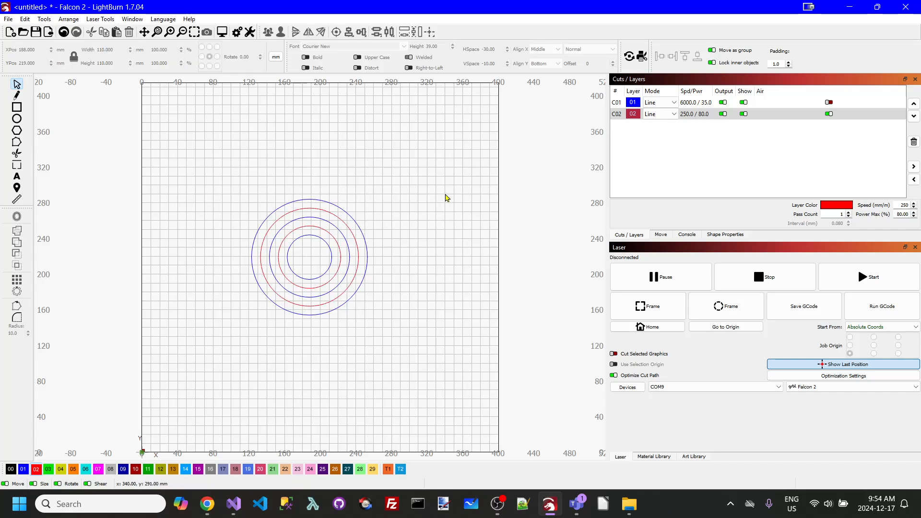
Step: Move all five concentric circles together to the work area's upper-left corner, centred at about X 72, Y 329 mm
{"action": "left_click_drag", "start_coordinate": [200, 190], "coordinate": [413, 359]}
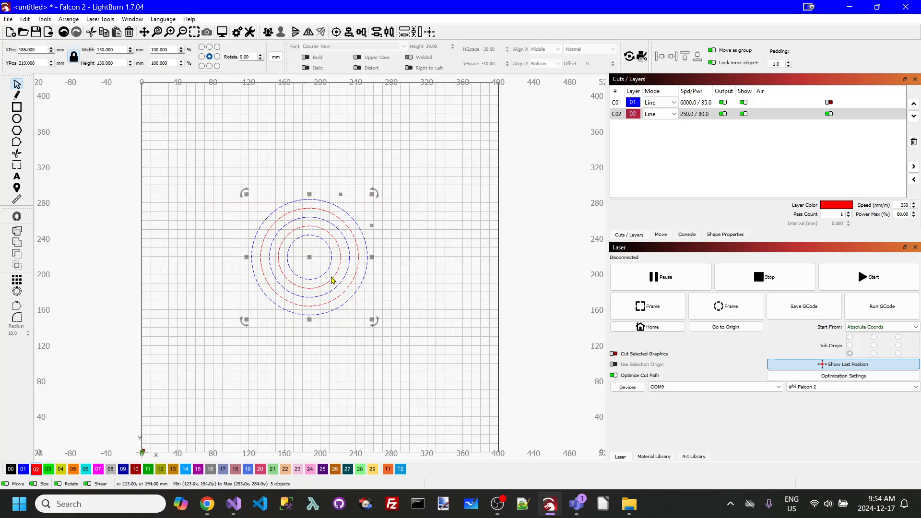
{"action": "left_click_drag", "start_coordinate": [310, 261], "coordinate": [207, 163]}
{"action": "left_click", "coordinate": [268, 271]}
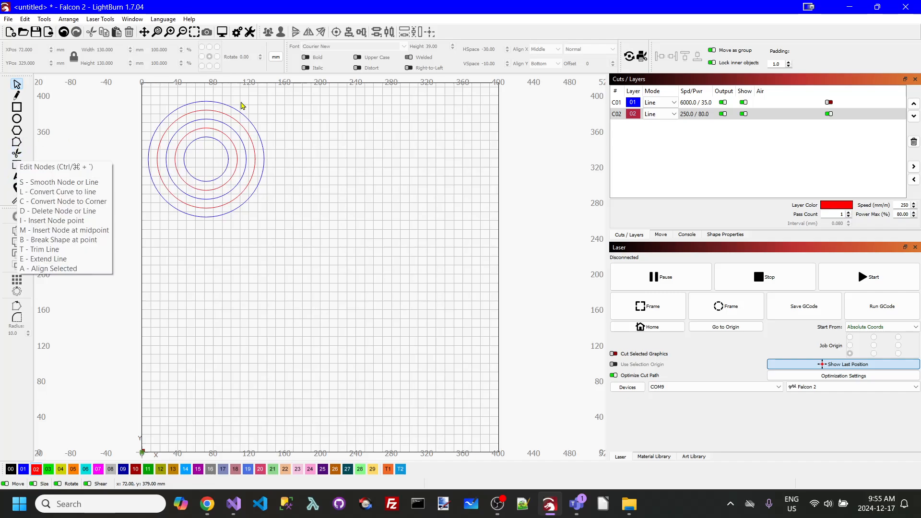
Step: Convert all five concentric circles to paths and clear the selection
{"action": "left_click_drag", "start_coordinate": [125, 91], "coordinate": [290, 244]}
{"action": "right_click", "coordinate": [247, 187]}
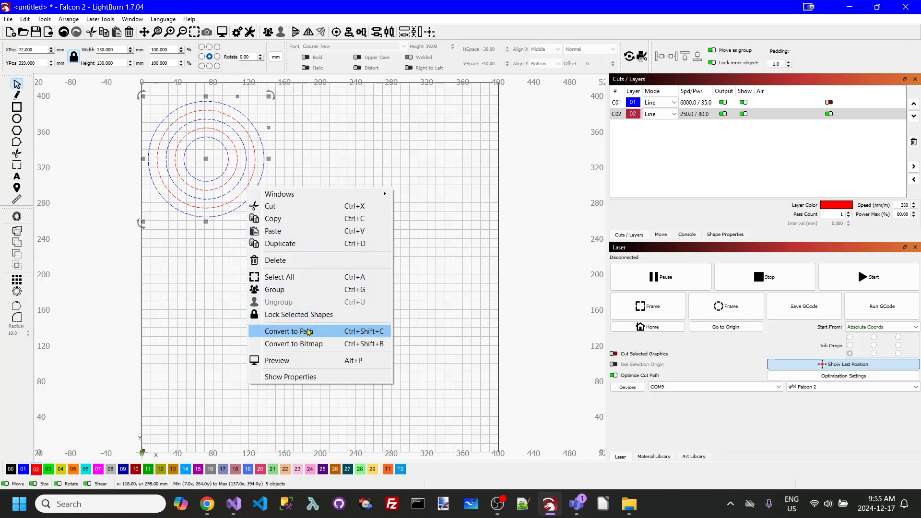
{"action": "left_click", "coordinate": [309, 332]}
{"action": "left_click", "coordinate": [346, 216]}
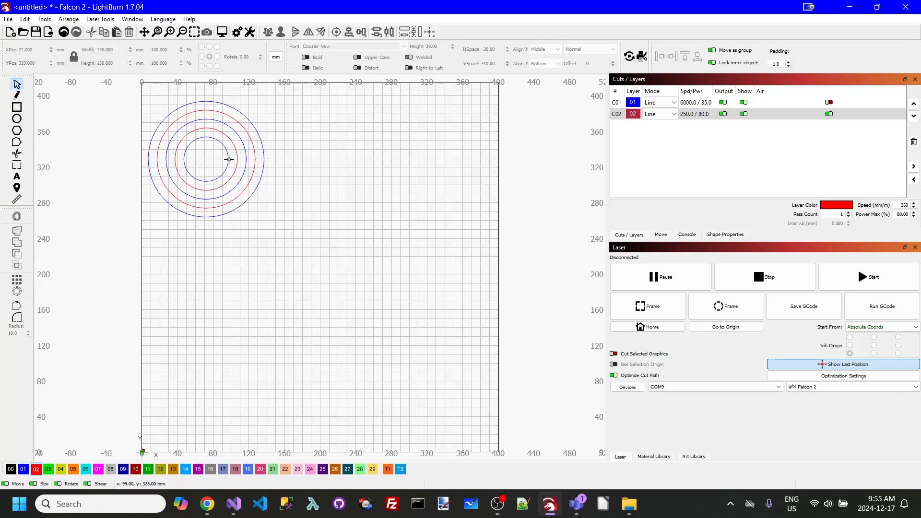
Step: Move the two innermost circles, blue and red, together out of the rings to about X 229, Y 193 mm
{"action": "left_click", "coordinate": [229, 159]}
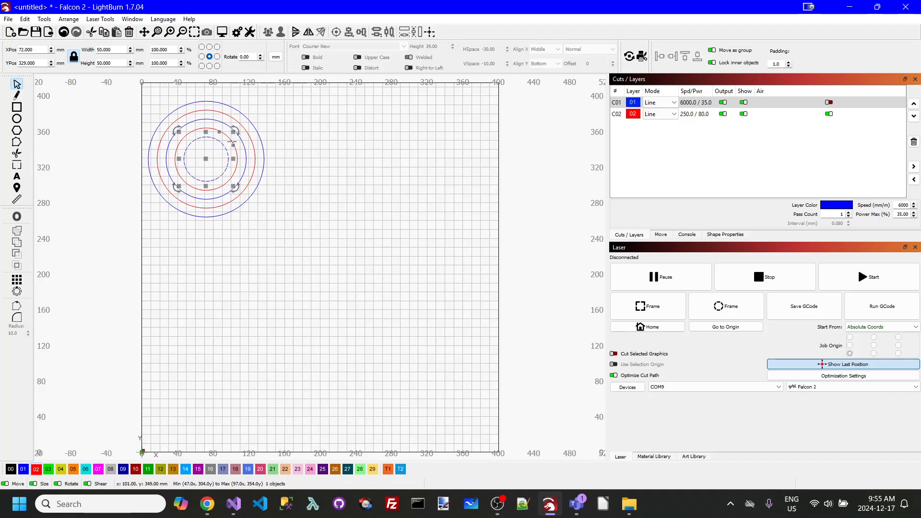
{"action": "left_click", "coordinate": [233, 142], "text": "shift"}
{"action": "left_click_drag", "start_coordinate": [206, 159], "coordinate": [364, 289]}
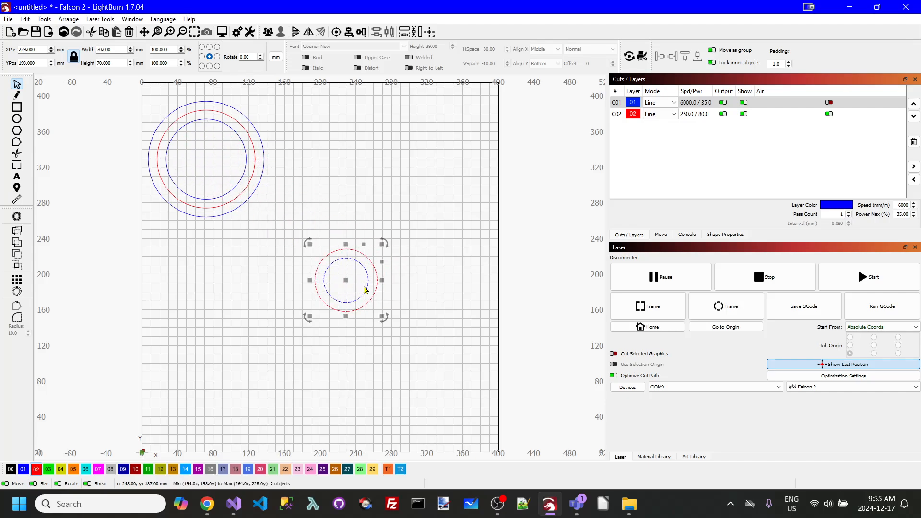
{"action": "left_click", "coordinate": [396, 283]}
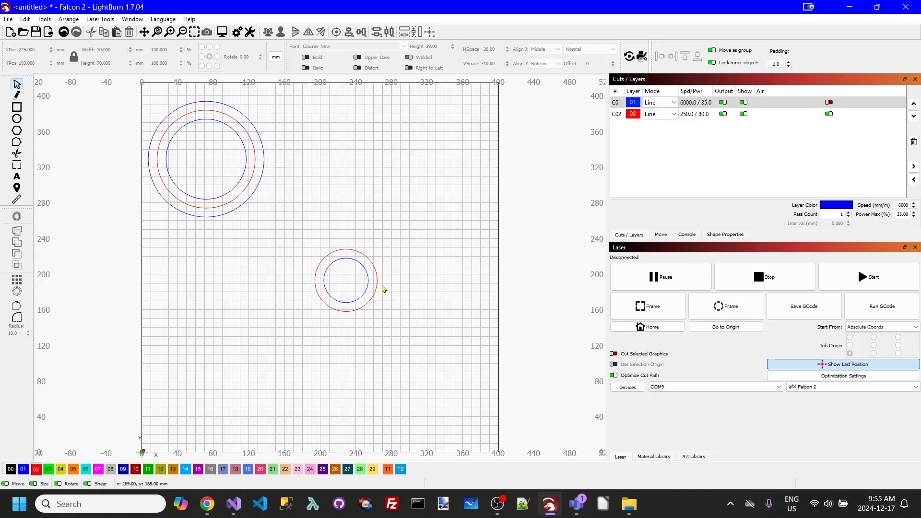
Step: Right-align the separated red circle to the small blue circle, selecting the blue one last as the reference
{"action": "left_click", "coordinate": [378, 282]}
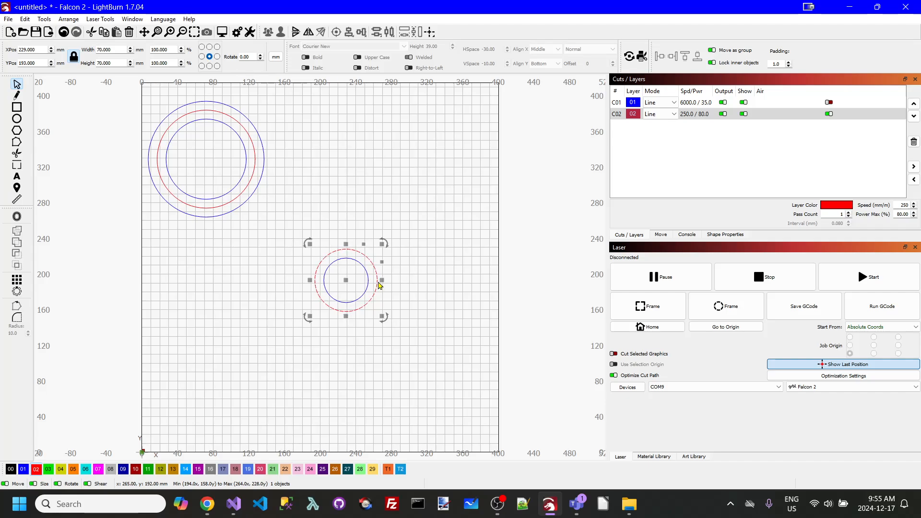
{"action": "left_click", "coordinate": [368, 281], "text": "shift"}
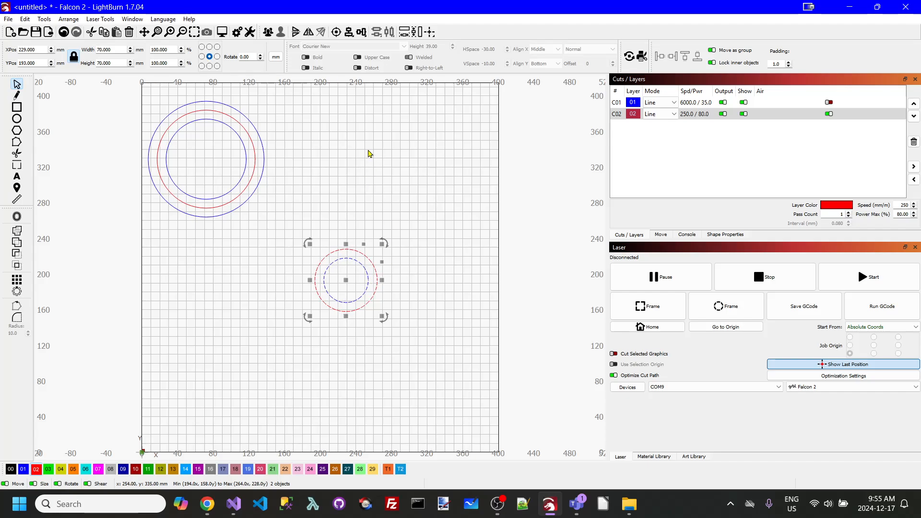
{"action": "left_click", "coordinate": [356, 38]}
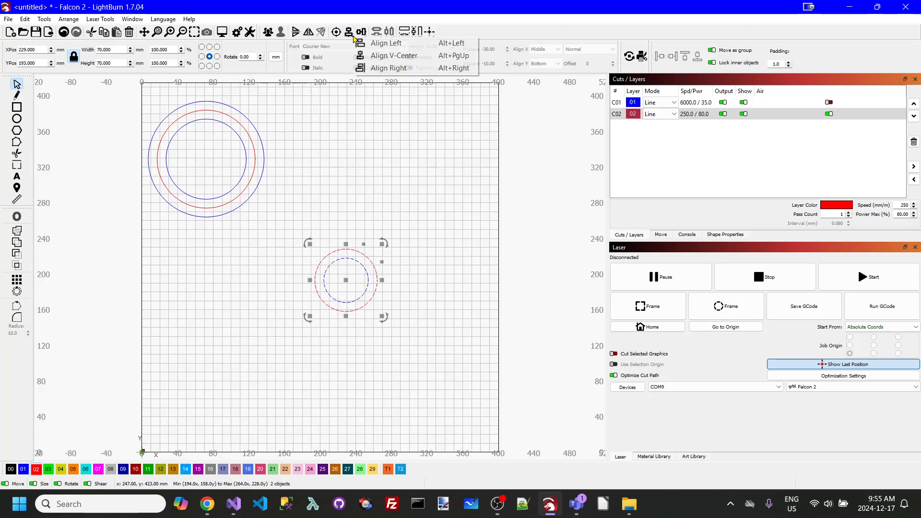
{"action": "left_click", "coordinate": [373, 71]}
{"action": "left_click", "coordinate": [381, 158]}
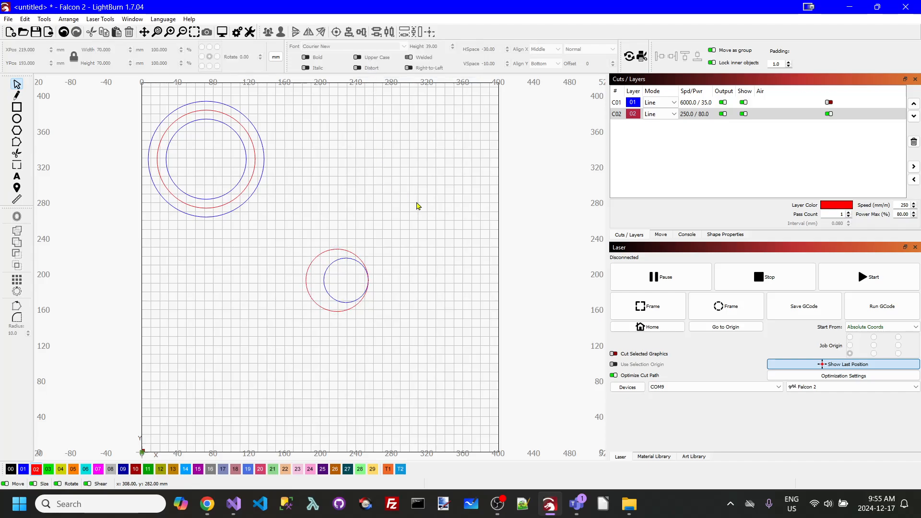
Step: Centre the 90 mm blue circle on the separated 70 mm red circle, selecting the red one last as the reference
{"action": "left_click", "coordinate": [246, 155]}
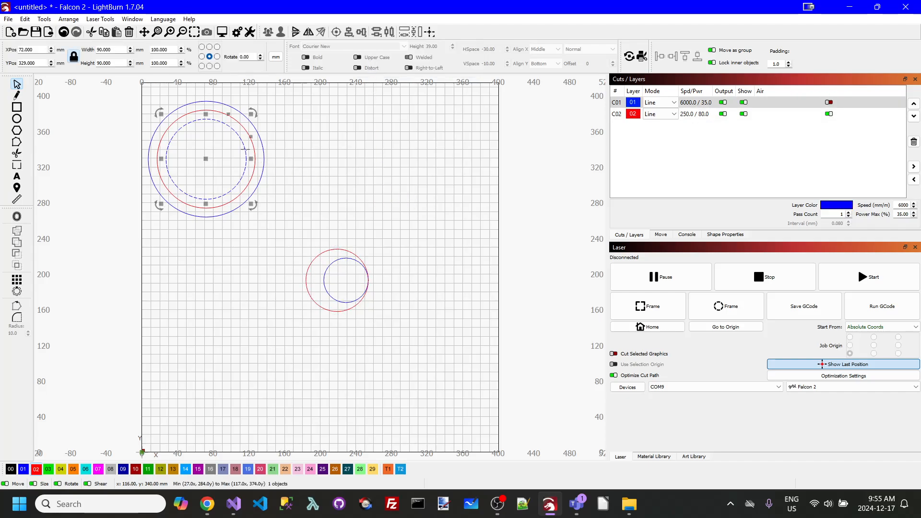
{"action": "left_click", "coordinate": [326, 250], "text": "shift"}
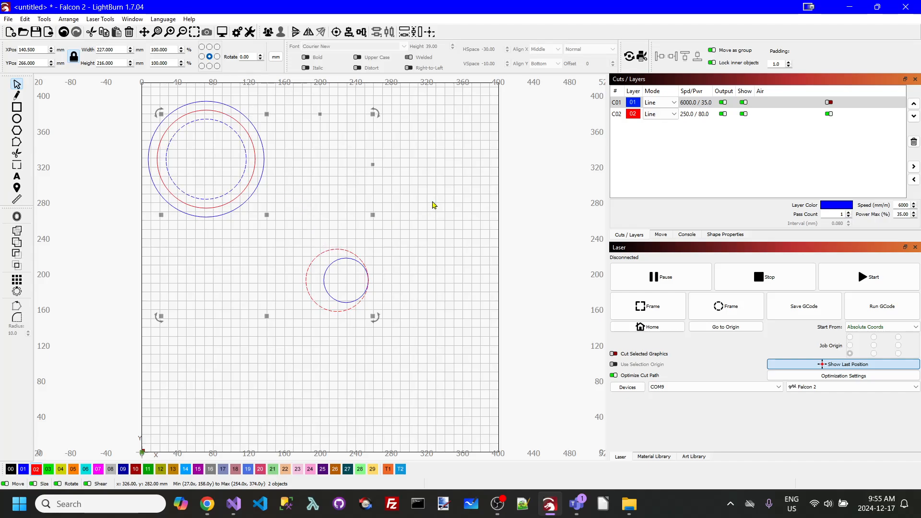
{"action": "left_click", "coordinate": [336, 32]}
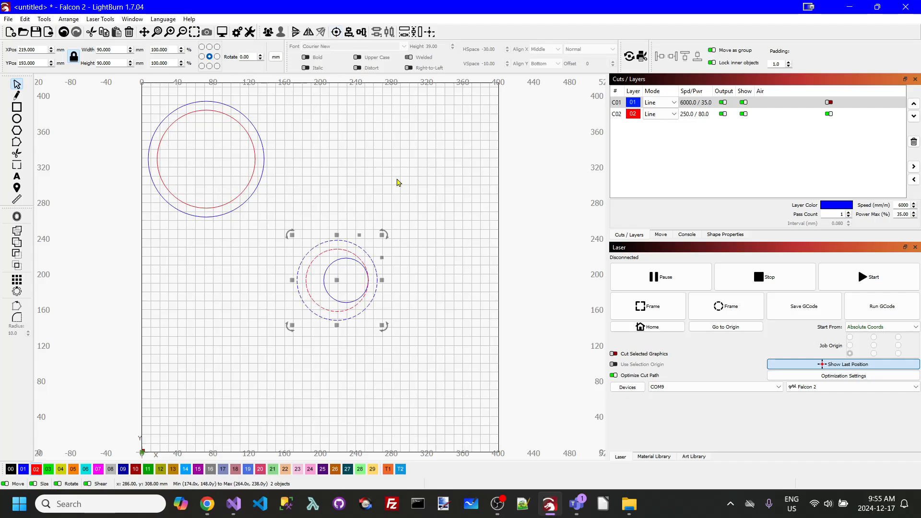
{"action": "left_click", "coordinate": [394, 251]}
Step: Bottom-align the 90 mm blue circle to the 70 mm red circle inside it, using the red one as the reference
{"action": "left_click", "coordinate": [363, 318]}
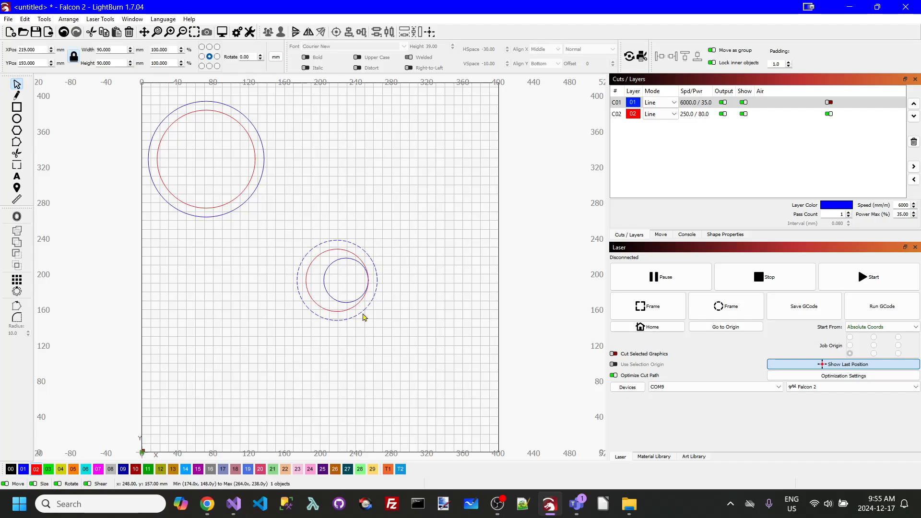
{"action": "left_click", "coordinate": [337, 315], "text": "shift"}
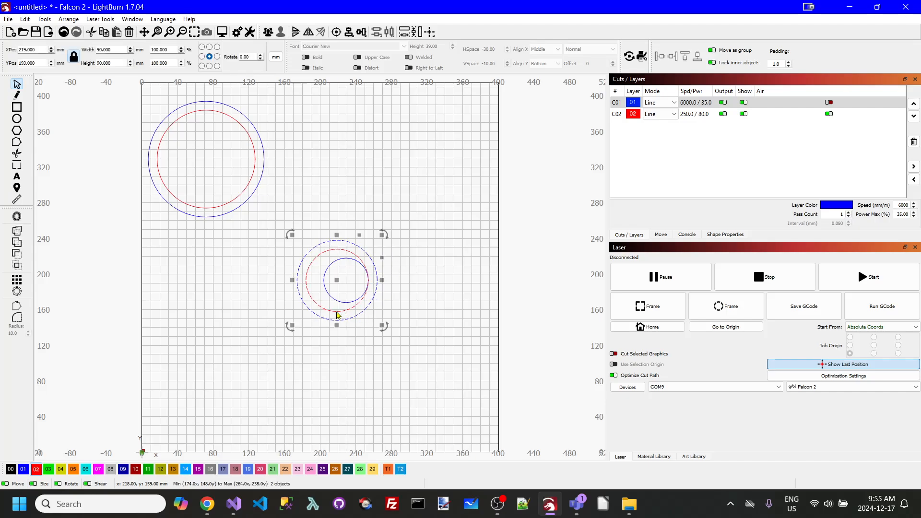
{"action": "left_click", "coordinate": [377, 32]}
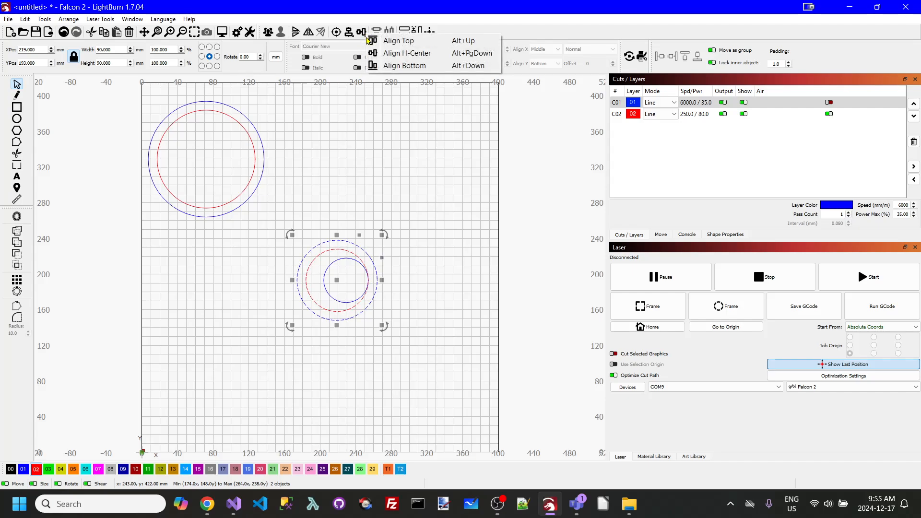
{"action": "left_click", "coordinate": [391, 66]}
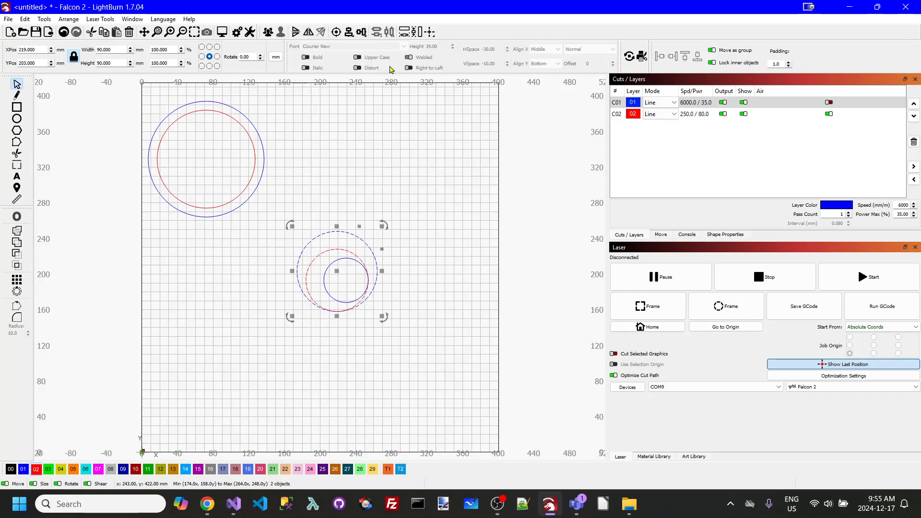
Step: Centre the 110 mm red circle on the moved 90 mm blue circle and clear the selection
{"action": "left_click", "coordinate": [253, 145]}
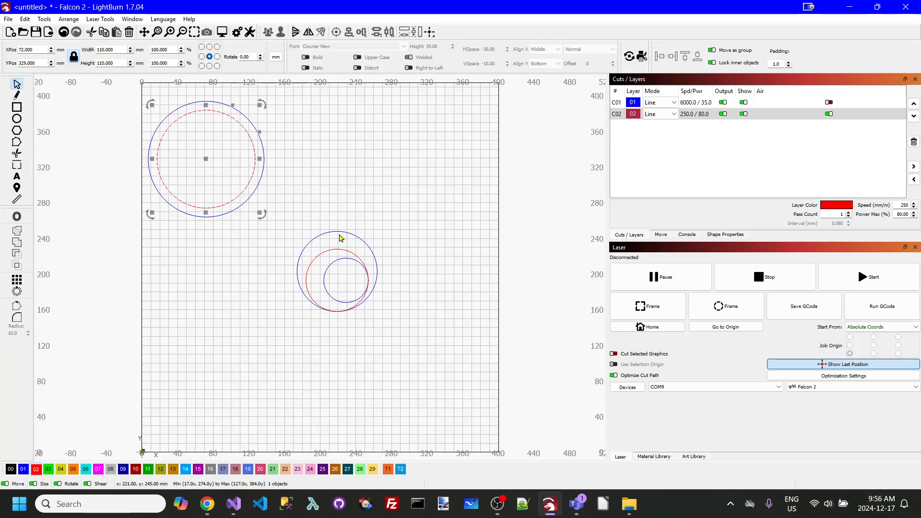
{"action": "left_click", "coordinate": [340, 234], "text": "shift"}
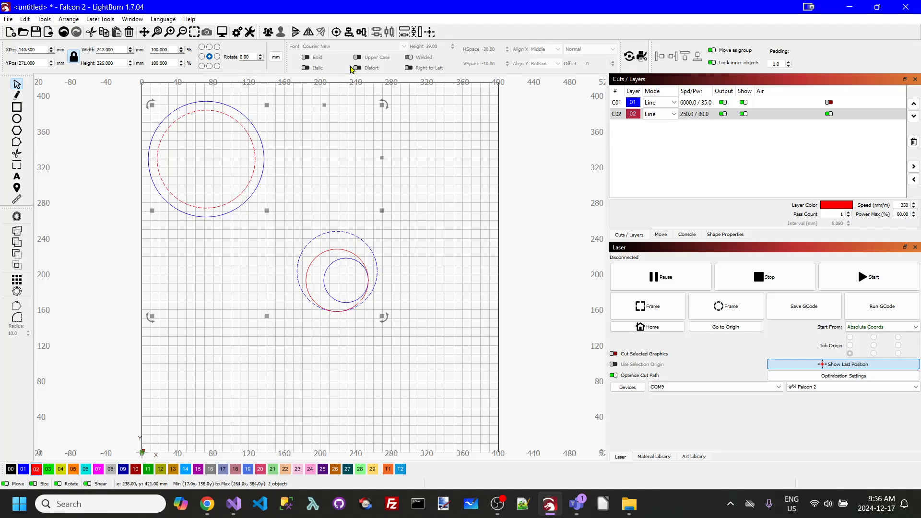
{"action": "left_click", "coordinate": [336, 31]}
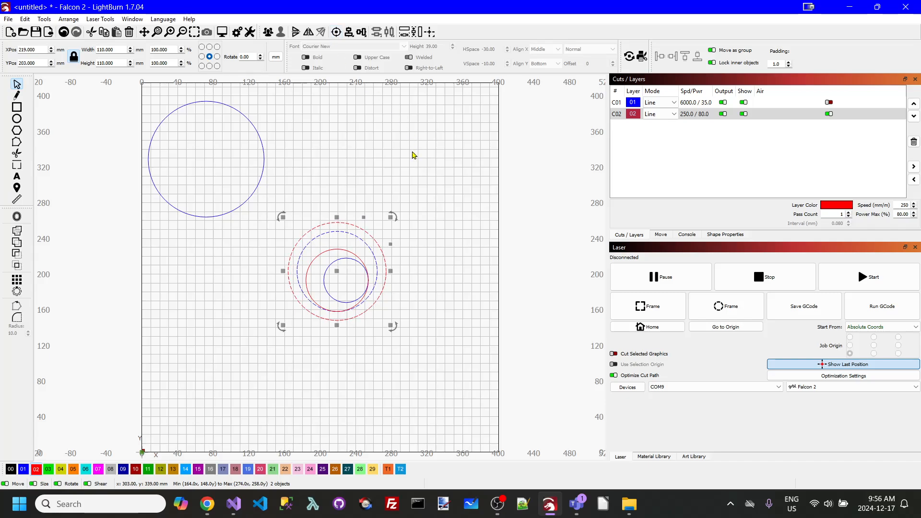
{"action": "left_click", "coordinate": [410, 160]}
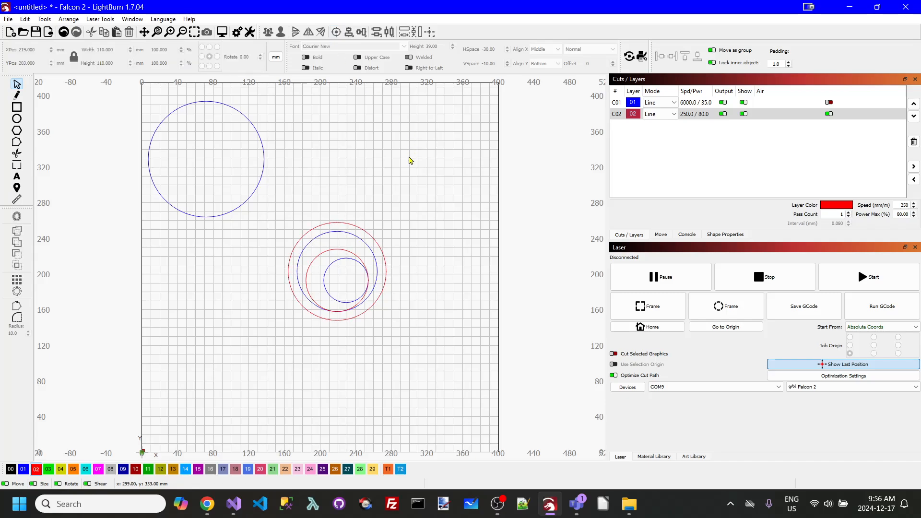
Step: Left-align the 110 mm red circle to the 90 mm blue circle and clear the selection
{"action": "left_click", "coordinate": [287, 275]}
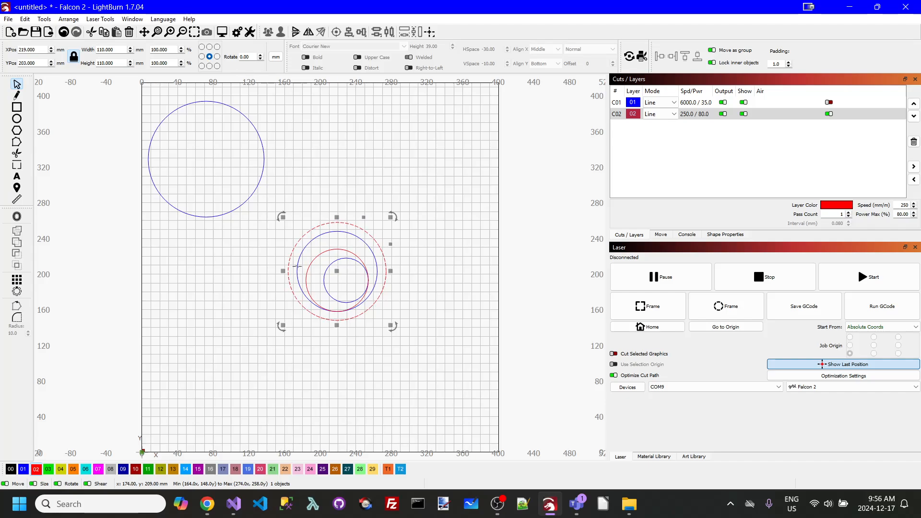
{"action": "left_click", "coordinate": [361, 32]}
{"action": "left_click", "coordinate": [364, 47]}
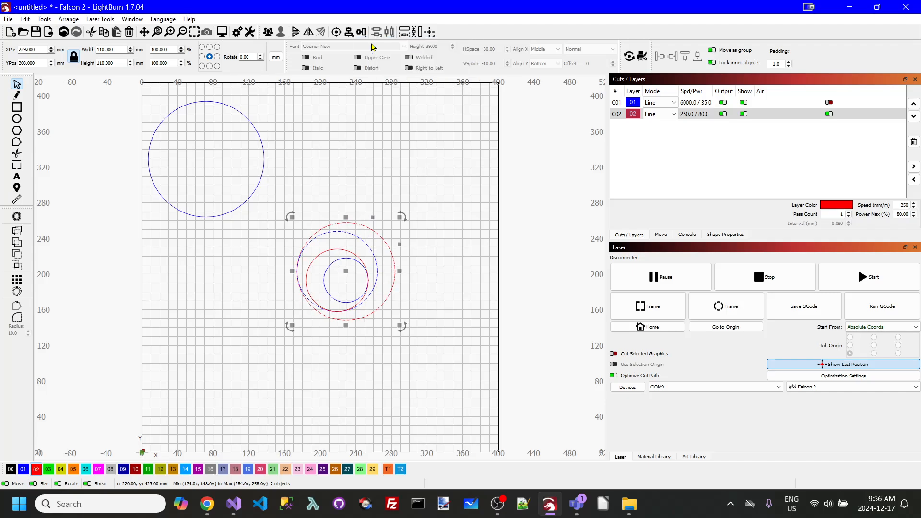
{"action": "left_click", "coordinate": [320, 112]}
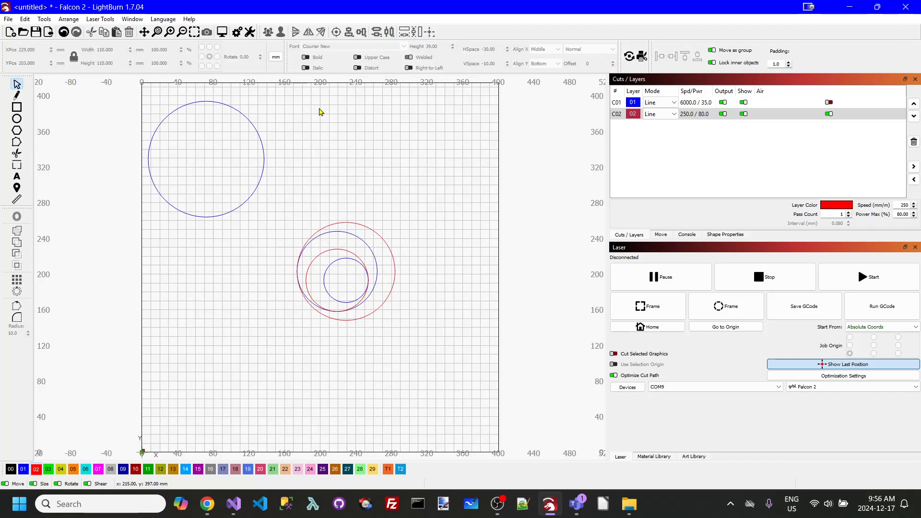
Step: Centre the remaining 130 mm blue circle on the 110 mm red circle and clear the selection
{"action": "left_click", "coordinate": [262, 142]}
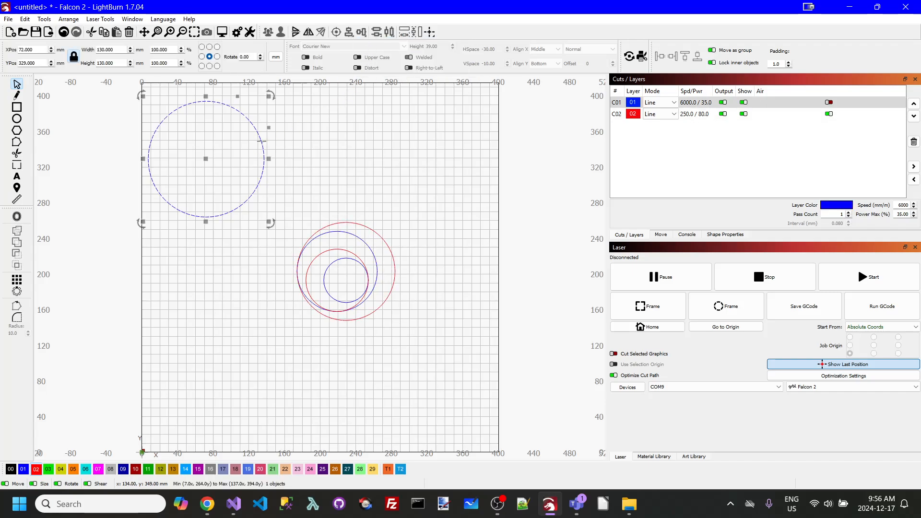
{"action": "left_click", "coordinate": [372, 235], "text": "shift"}
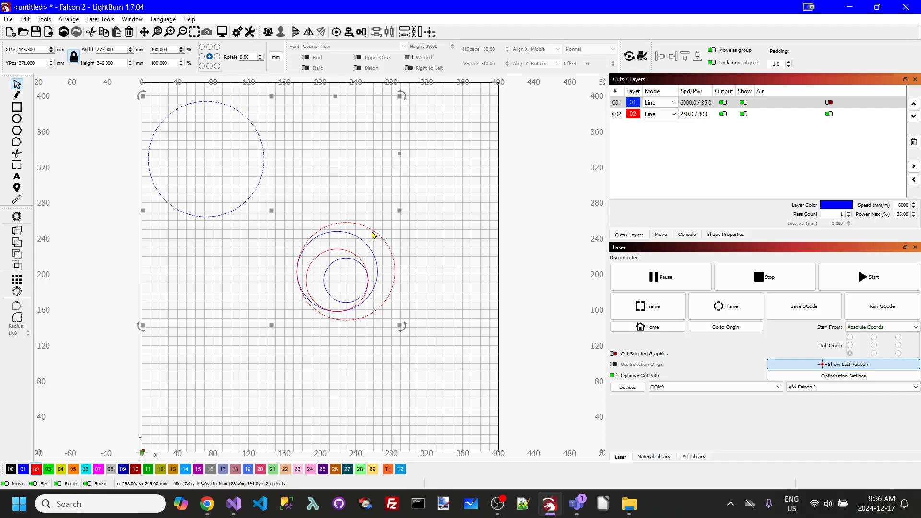
{"action": "left_click", "coordinate": [337, 31]}
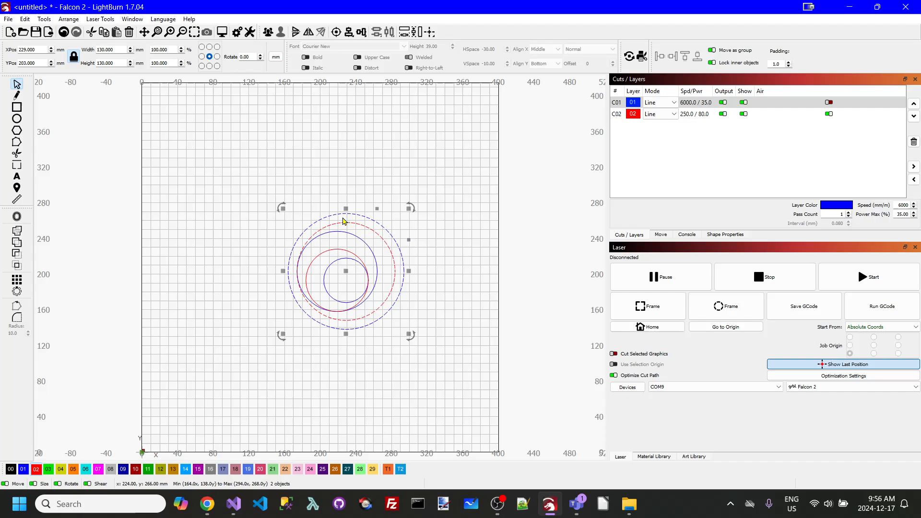
{"action": "left_click", "coordinate": [444, 188]}
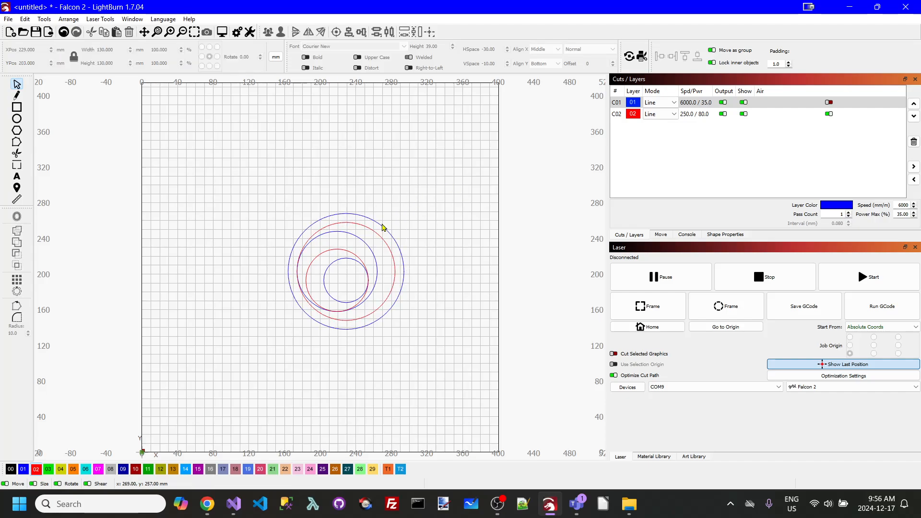
Step: Top-align the 130 mm blue circle to the 110 mm red circle, selecting the red one last as the reference
{"action": "left_click", "coordinate": [379, 229]}
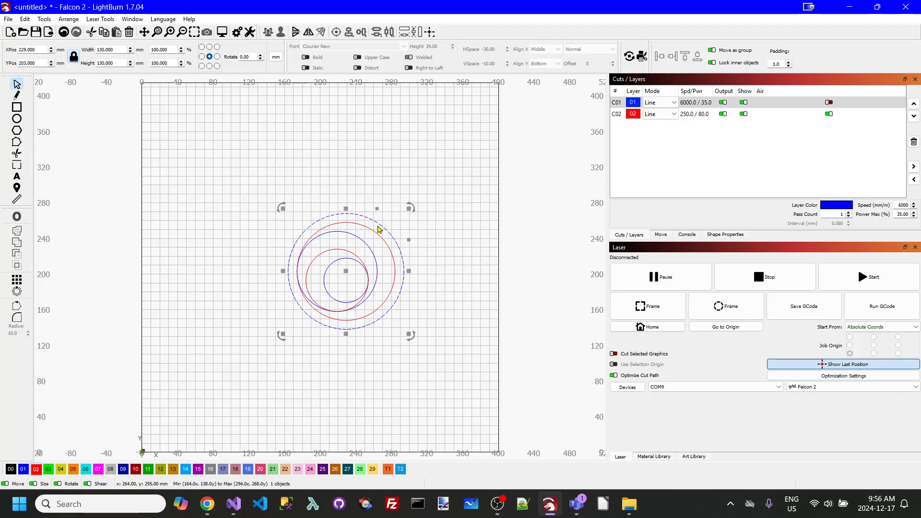
{"action": "left_click", "coordinate": [352, 224], "text": "shift"}
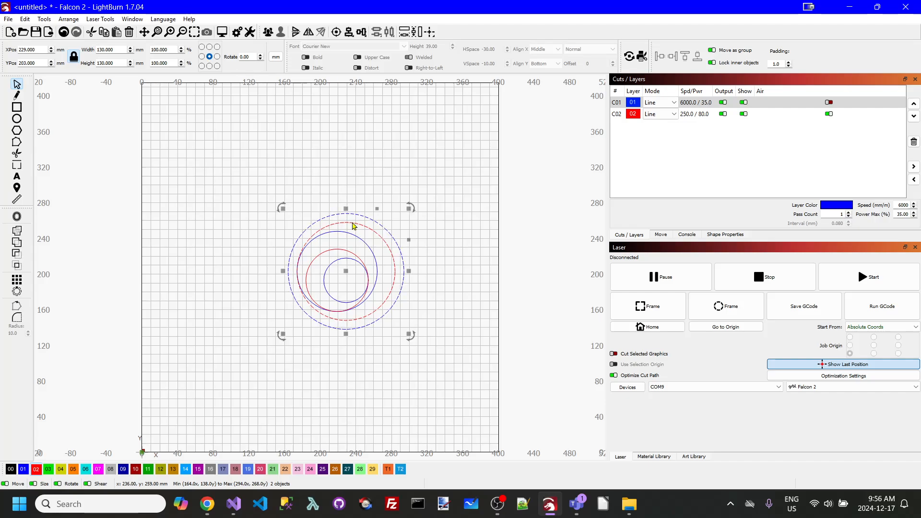
{"action": "left_click", "coordinate": [362, 31]}
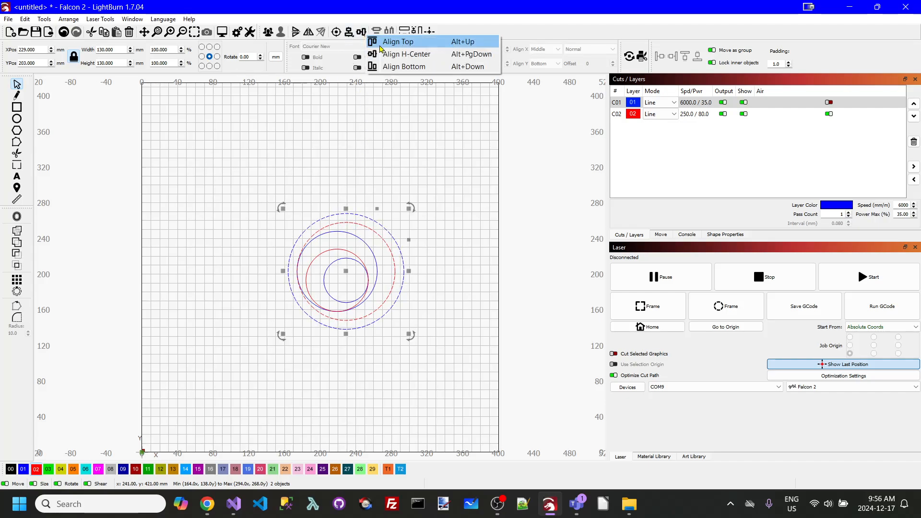
{"action": "left_click", "coordinate": [381, 43]}
{"action": "left_click", "coordinate": [378, 102]}
Step: Move all five circles together up and left, placing the outermost circle's centre at about X 188, Y 237 mm
{"action": "left_click_drag", "start_coordinate": [241, 147], "coordinate": [428, 381]}
{"action": "left_click_drag", "start_coordinate": [350, 282], "coordinate": [331, 276]}
{"action": "left_click", "coordinate": [376, 265]}
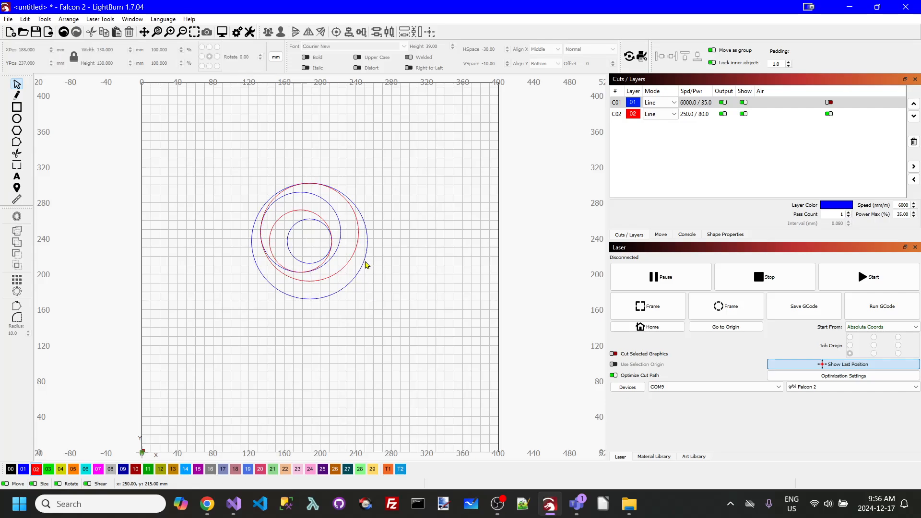
Step: Duplicate the outermost 130 mm blue circle and enlarge the copy by 20 mm to 150 mm with proportions locked
{"action": "left_click", "coordinate": [364, 264]}
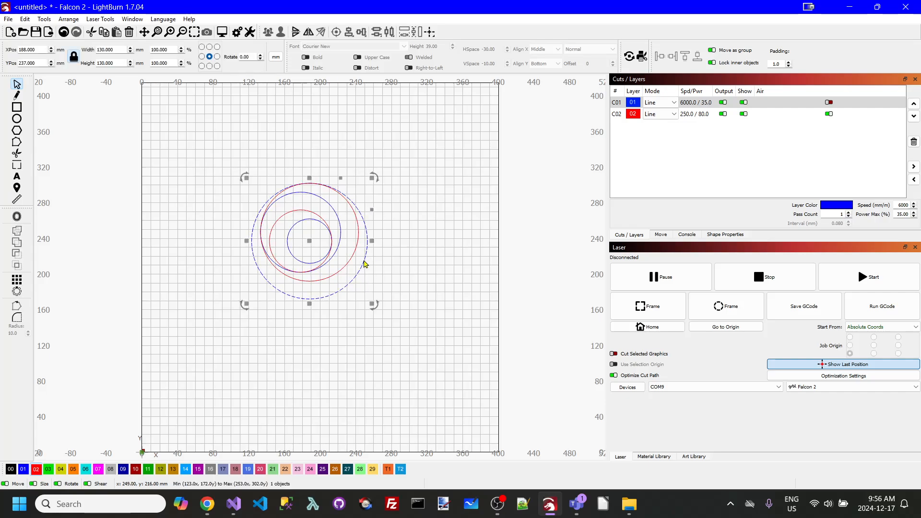
{"action": "right_click", "coordinate": [365, 264]}
{"action": "left_click", "coordinate": [398, 317]}
{"action": "left_click", "coordinate": [122, 50]}
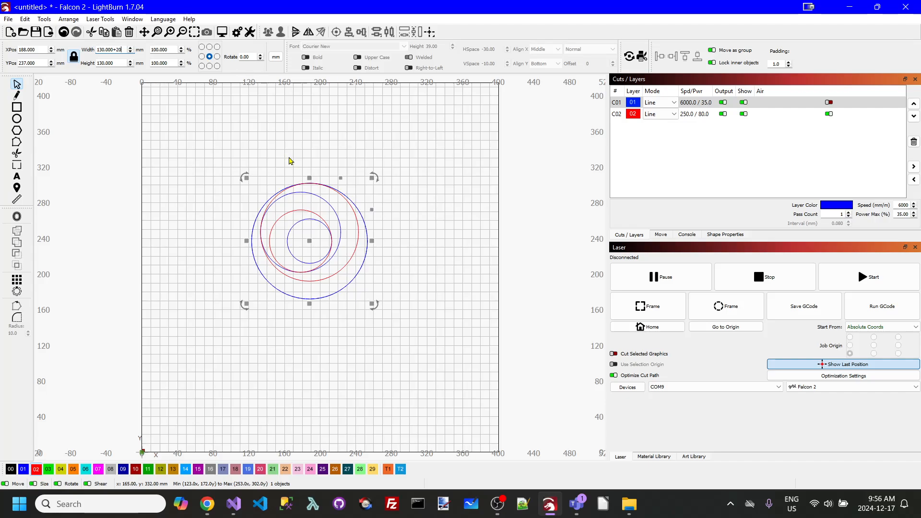
{"action": "key", "text": "Tab"}
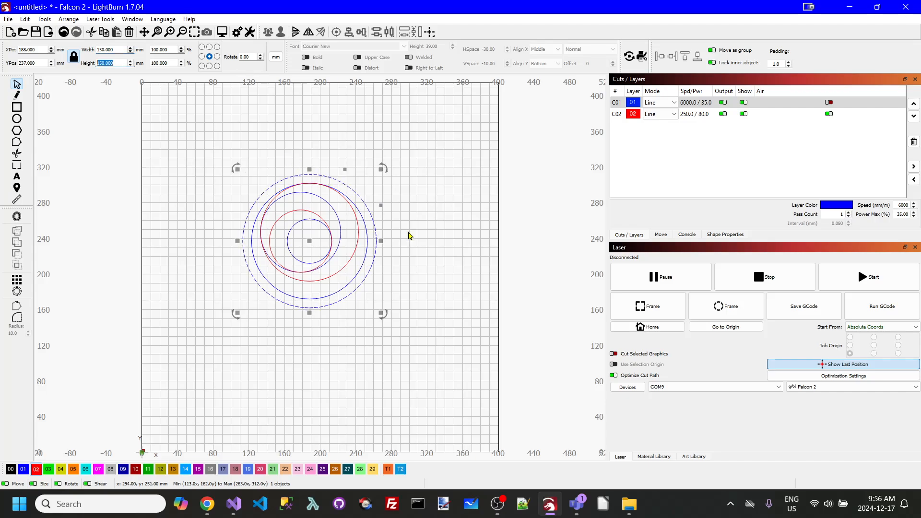
{"action": "left_click", "coordinate": [401, 279]}
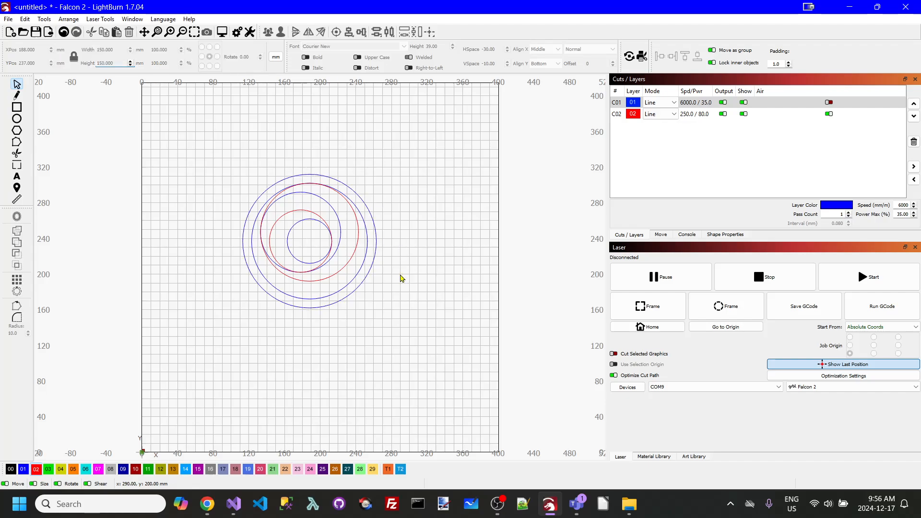
Step: Assign the new 150 mm outer circle to red layer 02 and clear the selection
{"action": "left_click", "coordinate": [374, 259]}
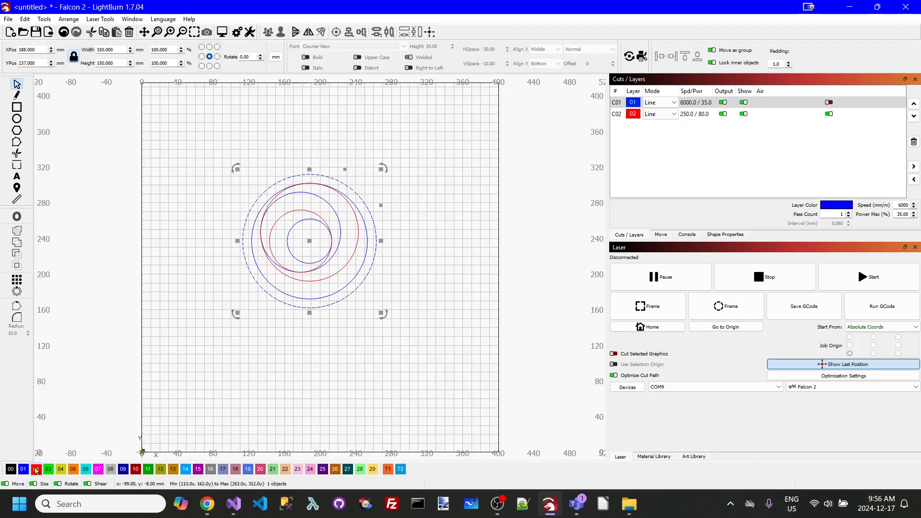
{"action": "left_click", "coordinate": [35, 469]}
{"action": "left_click", "coordinate": [398, 260]}
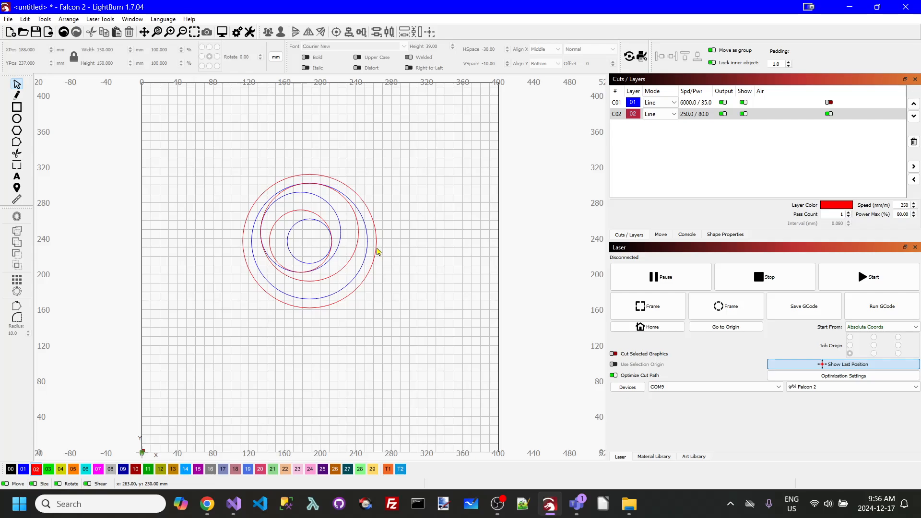
Step: Right-align the 150 mm red circle to the 130 mm blue circle, selecting the blue one last as the reference
{"action": "left_click", "coordinate": [376, 250]}
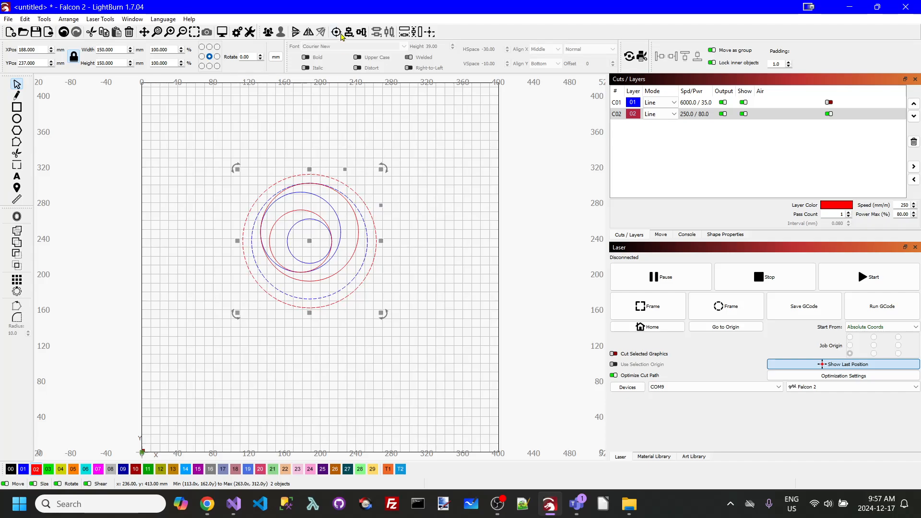
{"action": "left_click", "coordinate": [349, 36]}
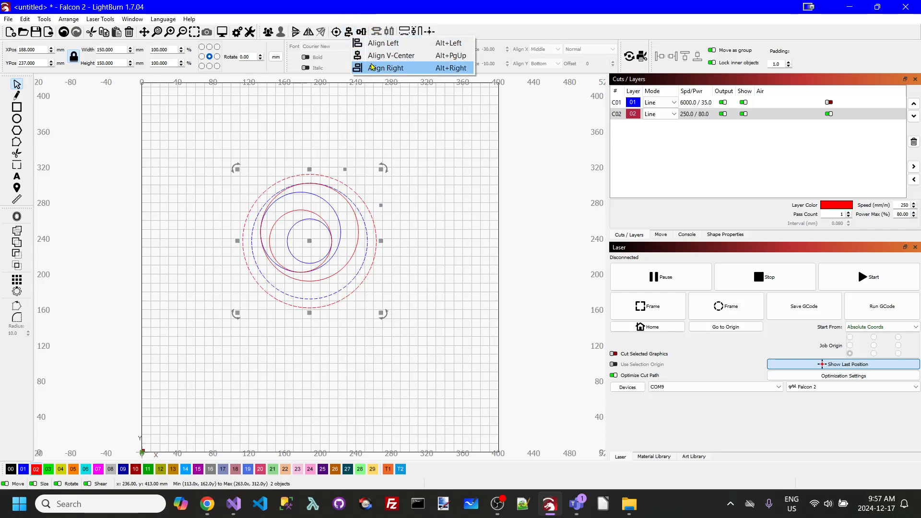
{"action": "left_click", "coordinate": [389, 68]}
{"action": "left_click", "coordinate": [432, 164]}
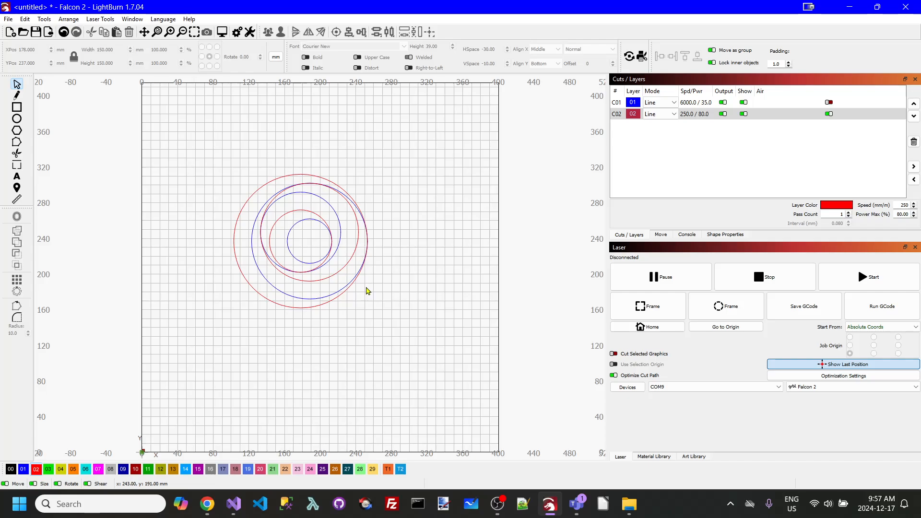
Step: Edit the nodes of the smallest blue circle and delete three of its segments, keeping only the upper-right quarter arc
{"action": "left_click", "coordinate": [310, 222]}
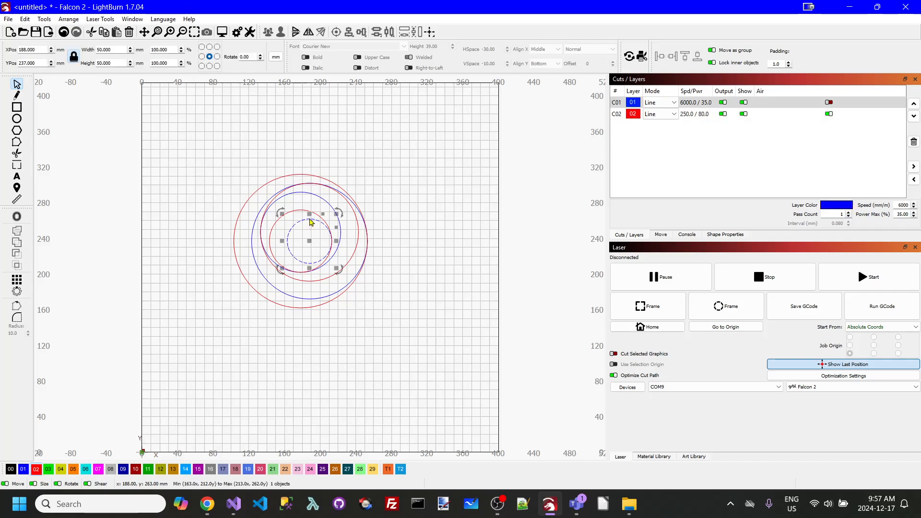
{"action": "left_click", "coordinate": [17, 143]}
{"action": "scroll", "coordinate": [333, 240], "scroll_direction": "up", "scroll_amount": 2}
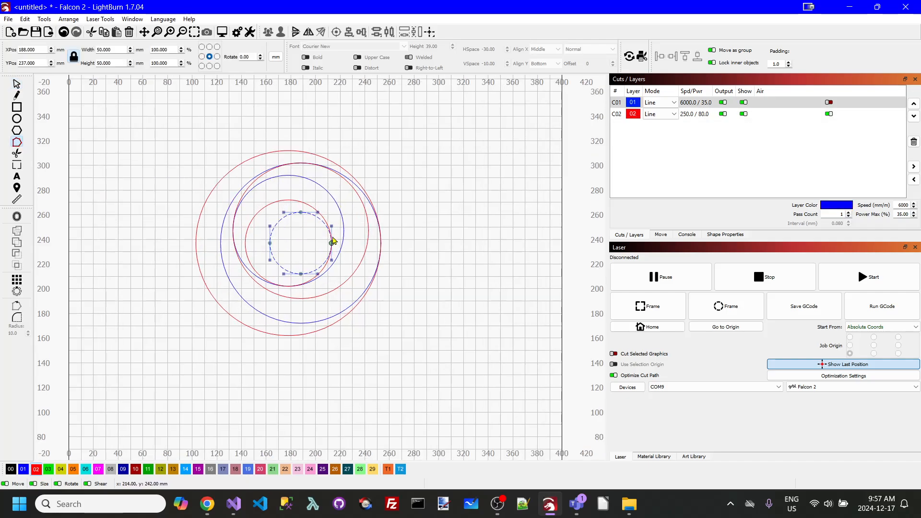
{"action": "scroll", "coordinate": [333, 240], "scroll_direction": "up", "scroll_amount": 1}
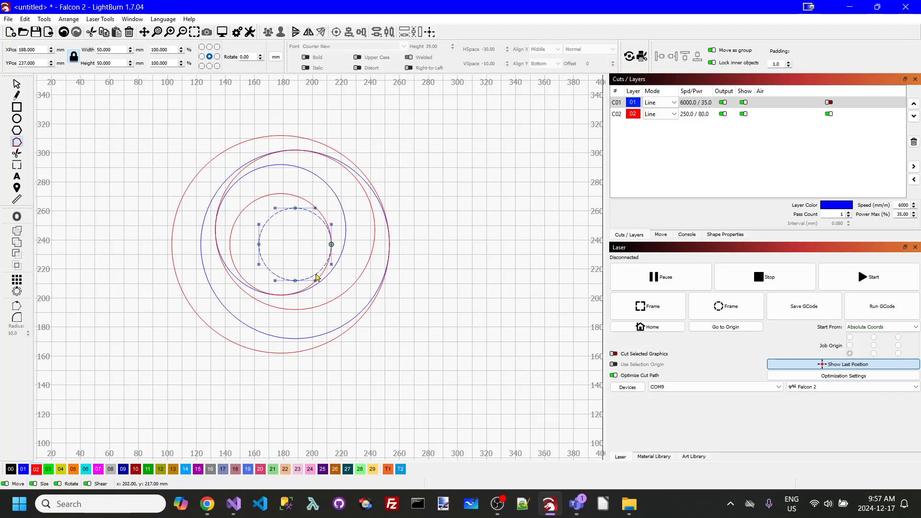
{"action": "key", "text": "d"}
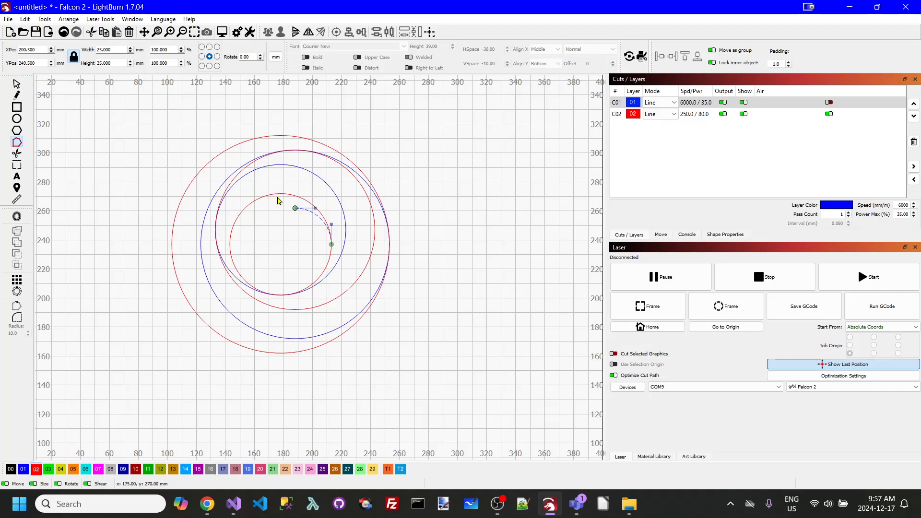
Step: Delete segments so the 70 mm red circle keeps only its lower-right quarter arc and the 90 mm blue circle only its lower-left one
{"action": "left_click", "coordinate": [280, 197]}
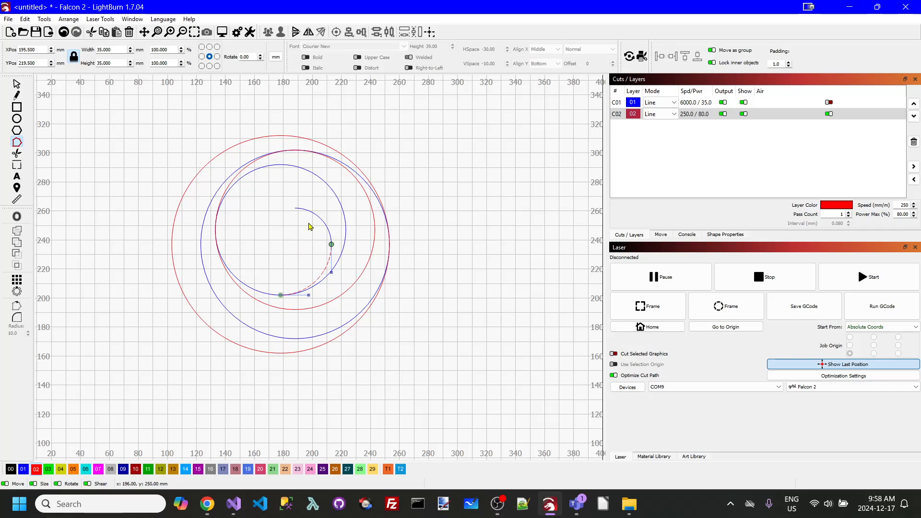
{"action": "left_click", "coordinate": [342, 207]}
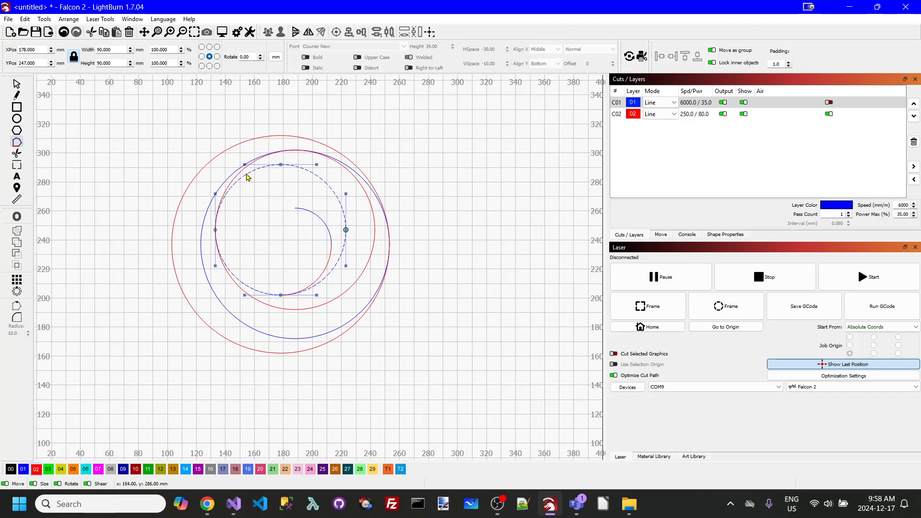
{"action": "key", "text": "d"}
{"action": "key", "text": "d"}
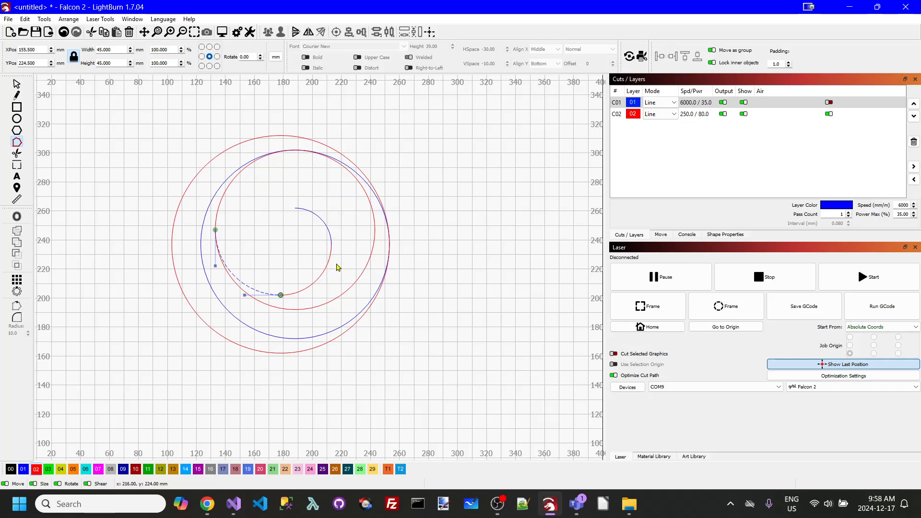
Step: Delete three segments of the 110 mm red circle, keeping only its upper-left quarter arc
{"action": "left_click", "coordinate": [370, 259]}
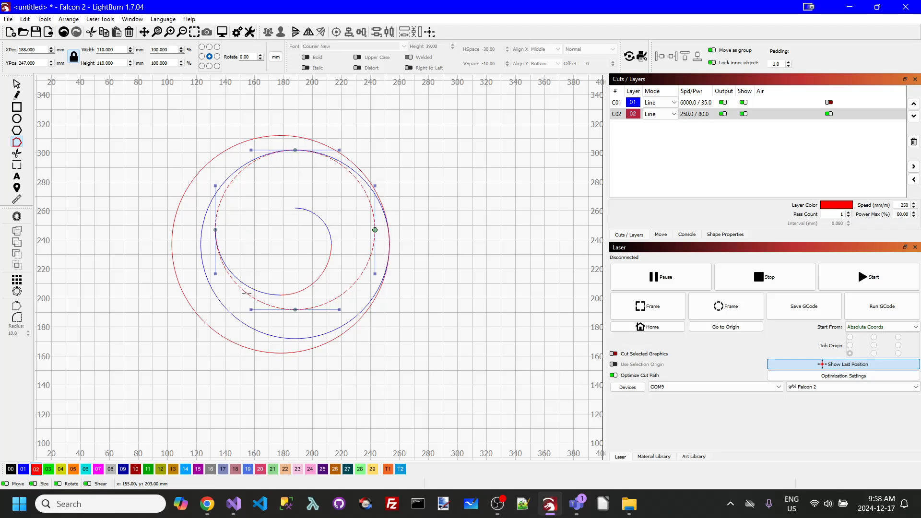
{"action": "key", "text": "d"}
{"action": "key", "text": "d"}
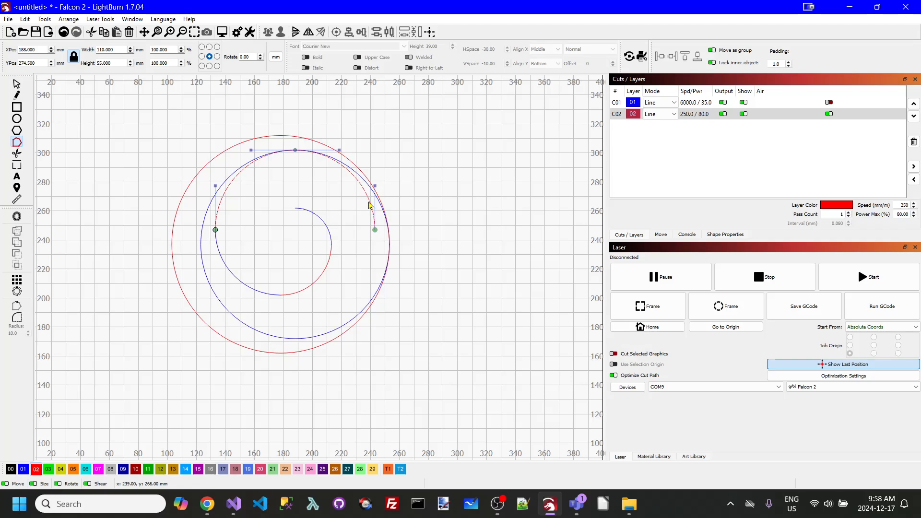
{"action": "key", "text": "d"}
Step: Delete three segments of the 130 mm blue circle, keeping only its upper-right quarter arc
{"action": "left_click", "coordinate": [267, 337]}
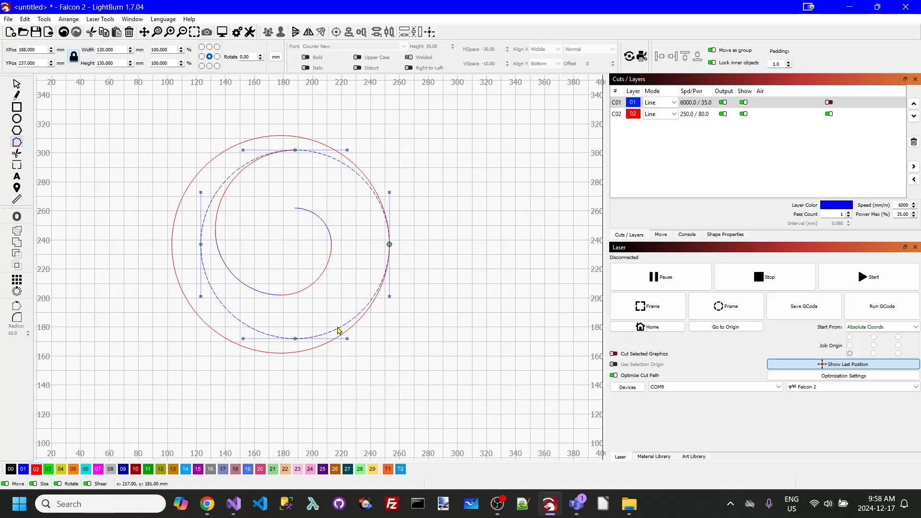
{"action": "key", "text": "d"}
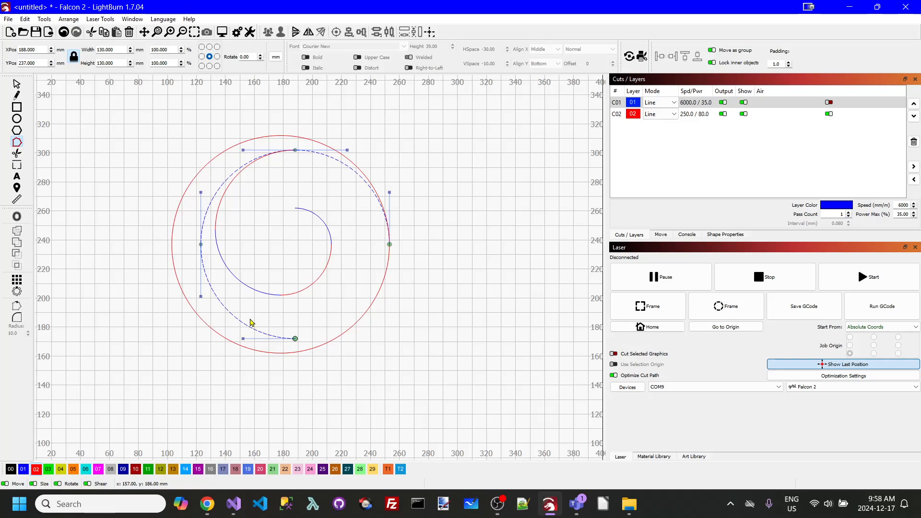
{"action": "key", "text": "d"}
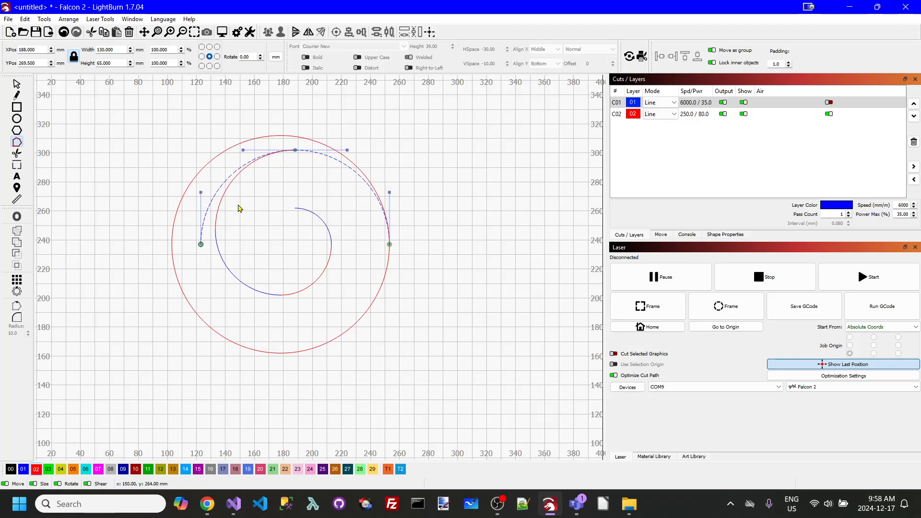
{"action": "key", "text": "d"}
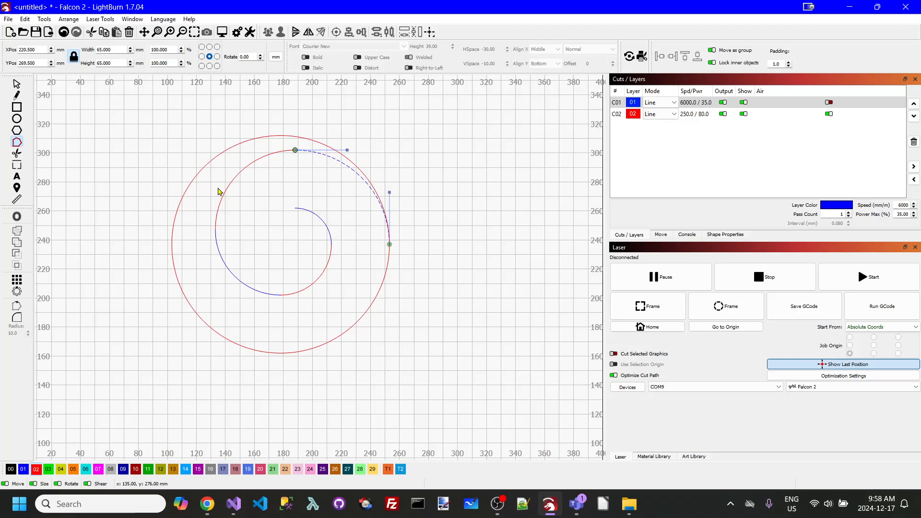
Step: Delete three segments of the 150 mm red circle, keeping only its lower-right quarter arc, and leave node editing with nothing selected
{"action": "left_click", "coordinate": [290, 137]}
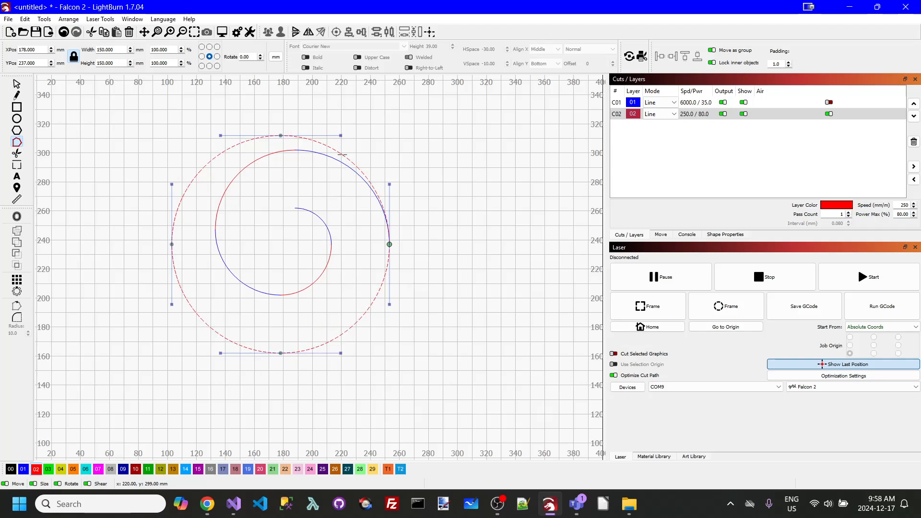
{"action": "key", "text": "d"}
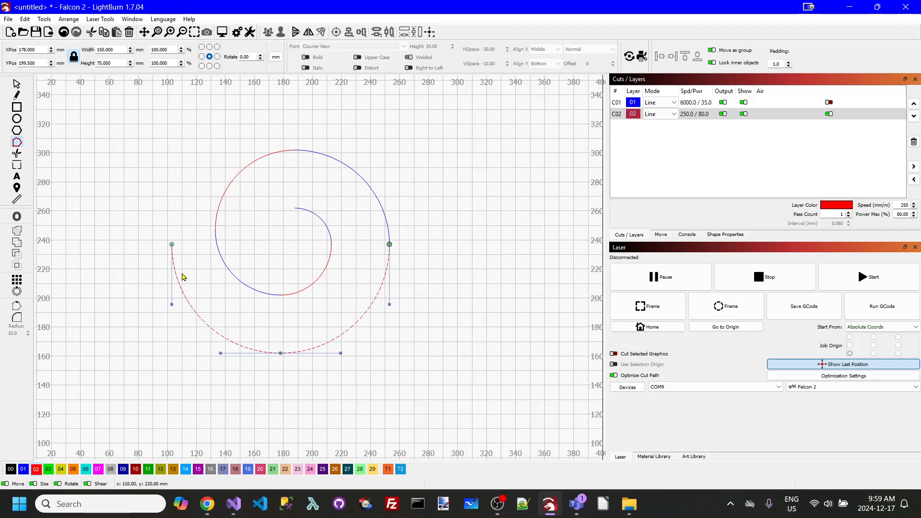
{"action": "key", "text": "d"}
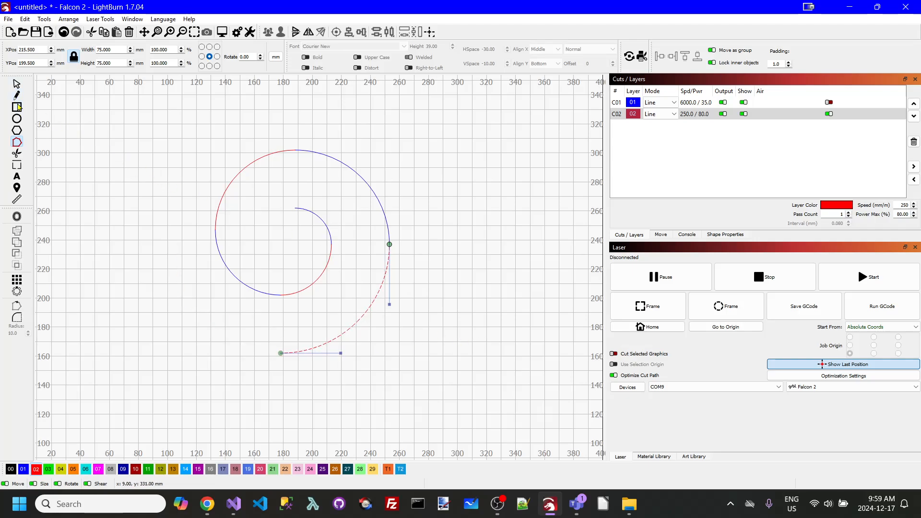
{"action": "left_click", "coordinate": [17, 84]}
{"action": "left_click", "coordinate": [134, 136]}
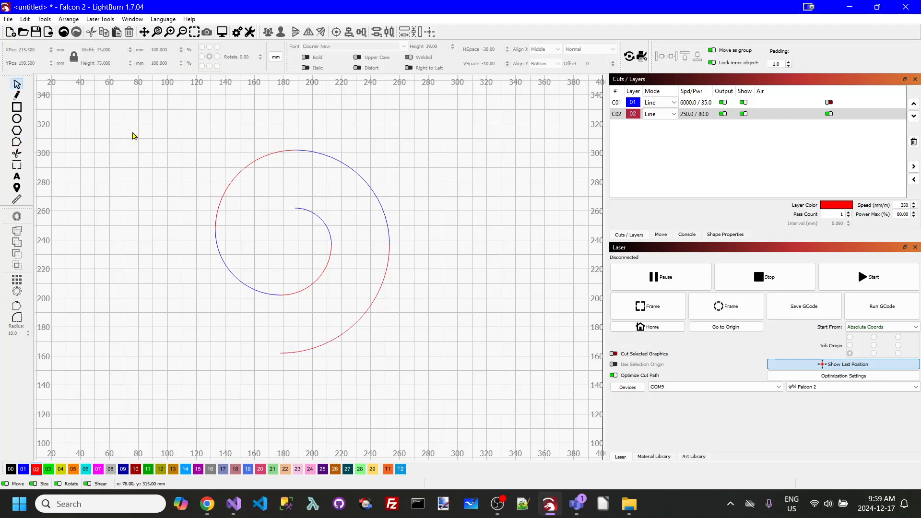
Step: Assign all the spiral's quarter arcs to tool layer T2 and clear the selection
{"action": "scroll", "coordinate": [133, 135], "scroll_direction": "up", "scroll_amount": 1}
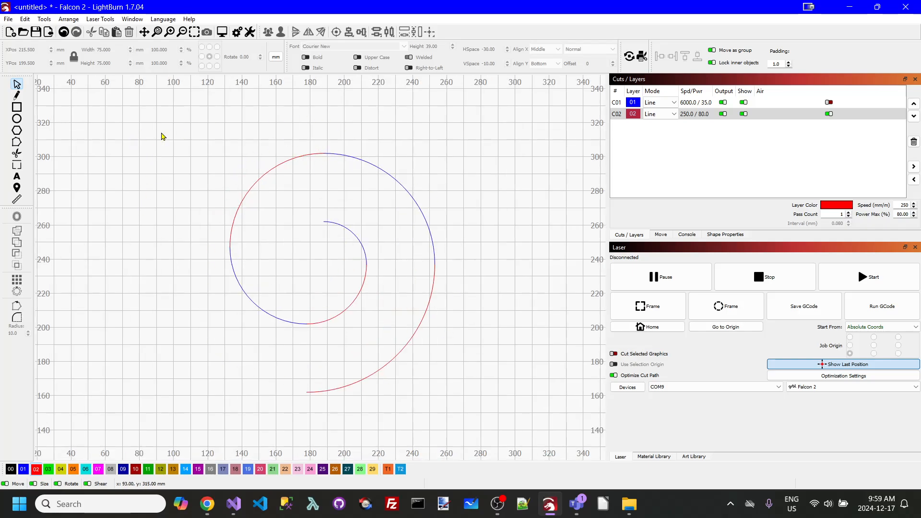
{"action": "left_click_drag", "start_coordinate": [159, 123], "coordinate": [491, 424]}
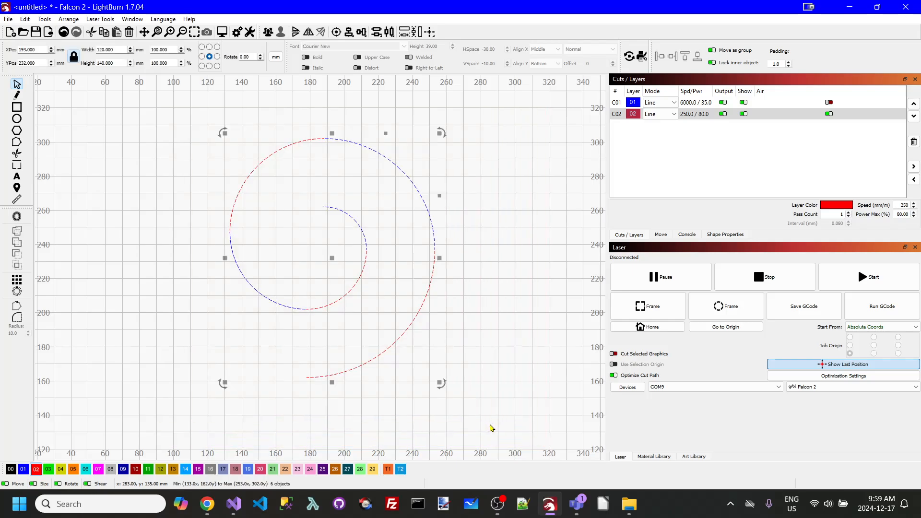
{"action": "left_click", "coordinate": [401, 469]}
{"action": "left_click", "coordinate": [477, 327]}
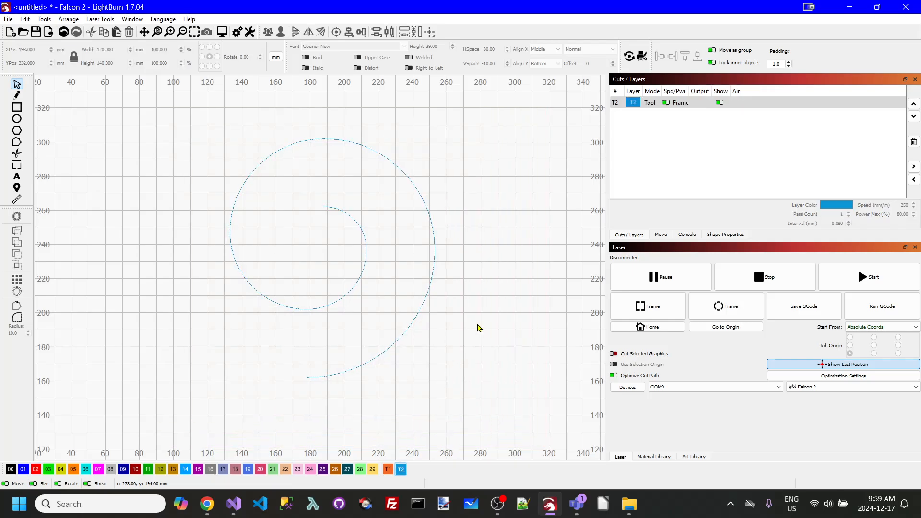
Step: Select all the separate quarter arcs and auto-join them into a single spiral path
{"action": "left_click", "coordinate": [259, 166]}
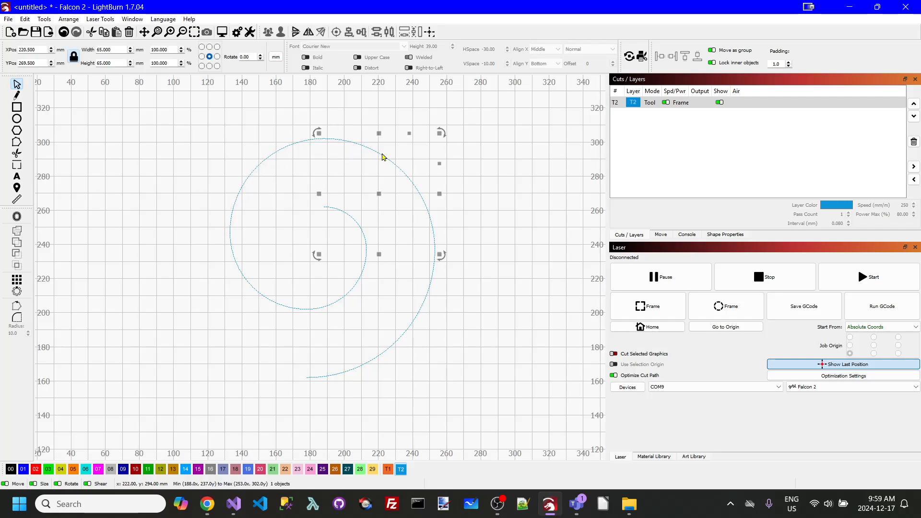
{"action": "left_click", "coordinate": [428, 161]}
{"action": "left_click_drag", "start_coordinate": [172, 92], "coordinate": [496, 424]}
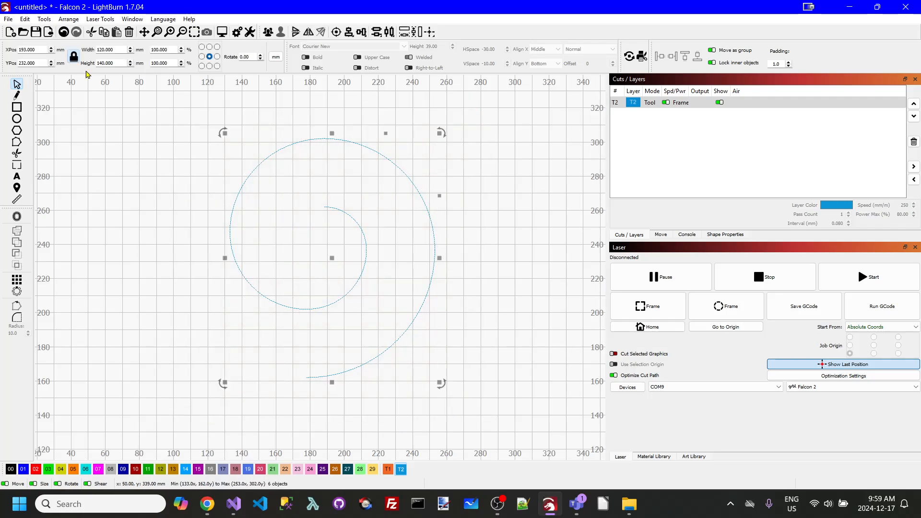
{"action": "left_click", "coordinate": [25, 19]}
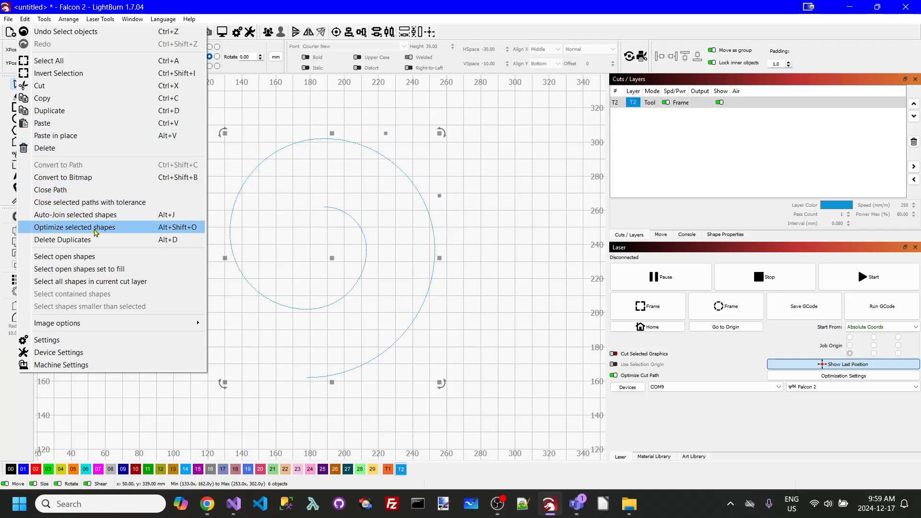
{"action": "left_click", "coordinate": [86, 215]}
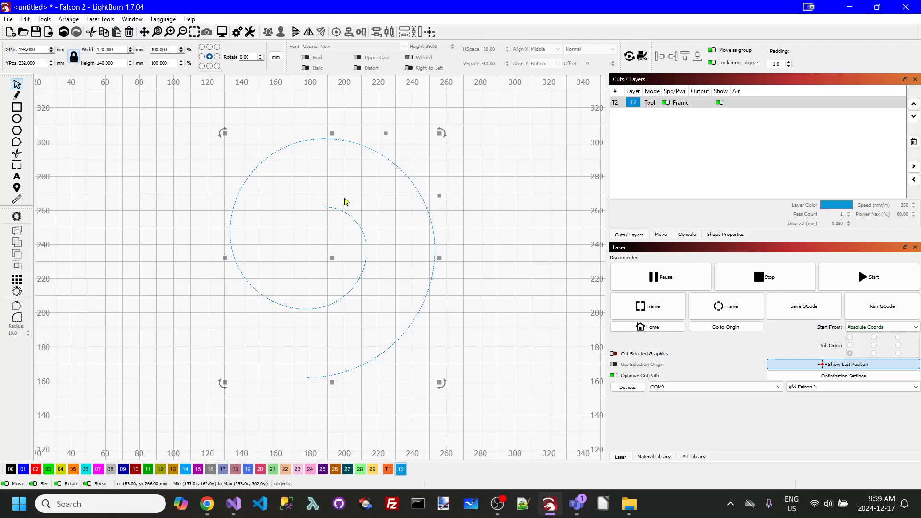
{"action": "left_click", "coordinate": [508, 190]}
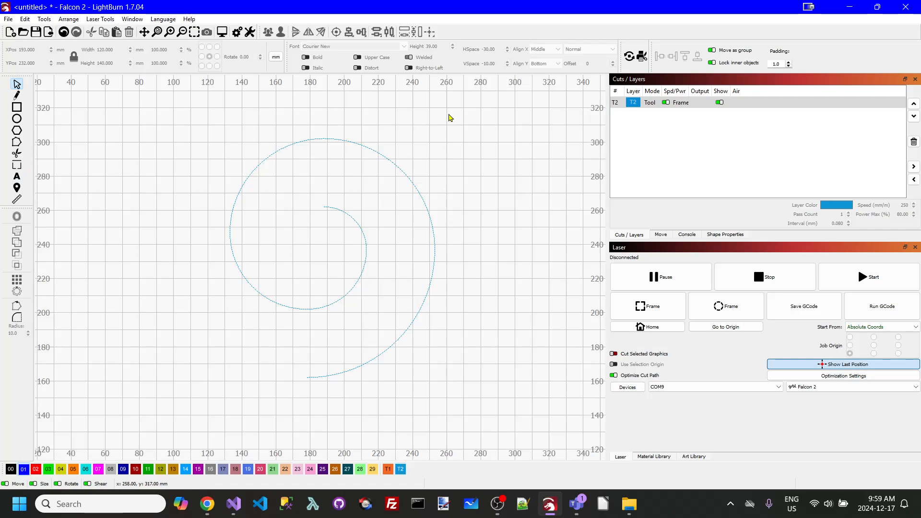
Step: Add the text "This is a spiral" above and beside the spiral and set its horizontal spacing to 0
{"action": "left_click", "coordinate": [16, 179]}
{"action": "left_click", "coordinate": [114, 139]}
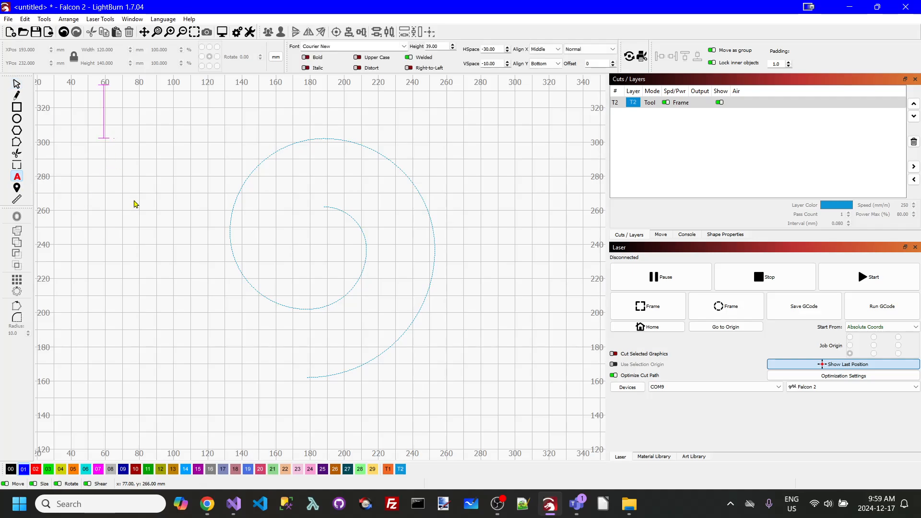
{"action": "type", "text": "This i"}
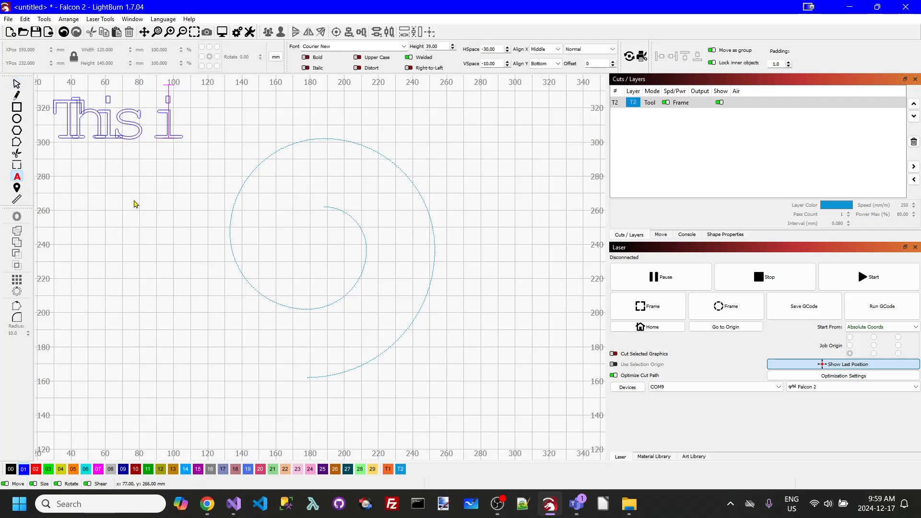
{"action": "type", "text": "s a spiral"}
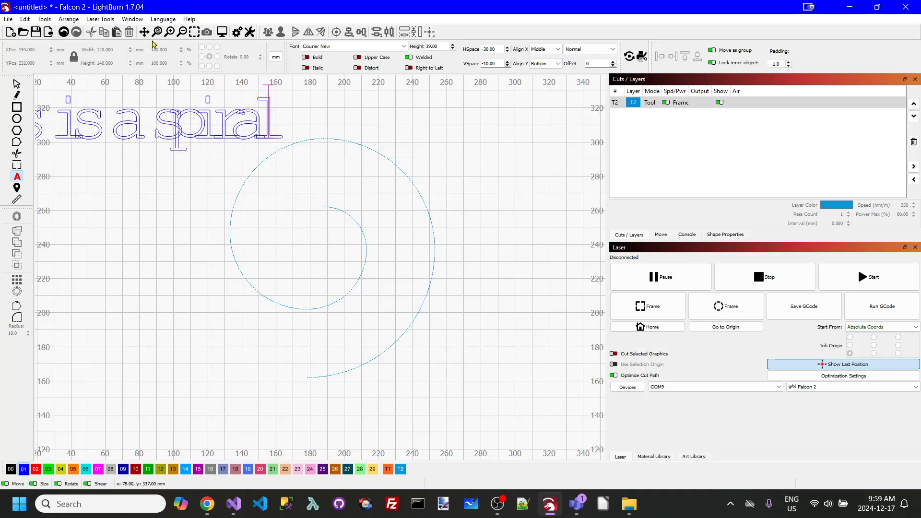
{"action": "double_click", "coordinate": [498, 49]}
{"action": "type", "text": "0"}
{"action": "key", "text": "Tab"}
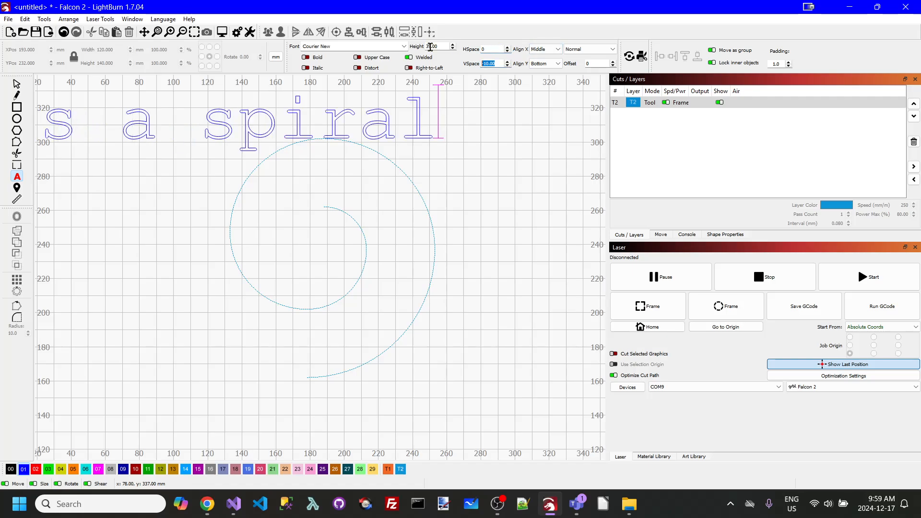
Step: Set the text height to 31.50 mm and move the text across the top of the spiral, centred at about X 174, Y 300 mm
{"action": "scroll", "coordinate": [452, 49], "scroll_direction": "down", "scroll_amount": 15}
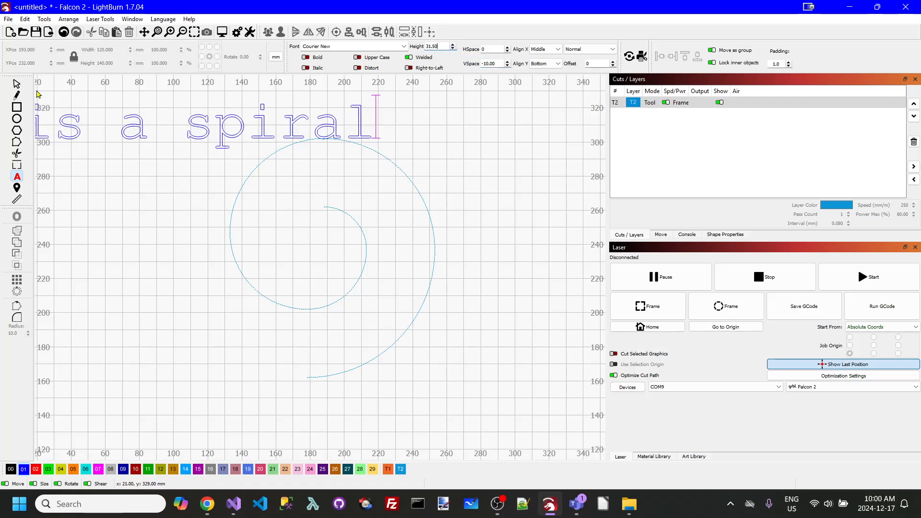
{"action": "left_click", "coordinate": [15, 85]}
{"action": "left_click_drag", "start_coordinate": [117, 128], "coordinate": [329, 133]}
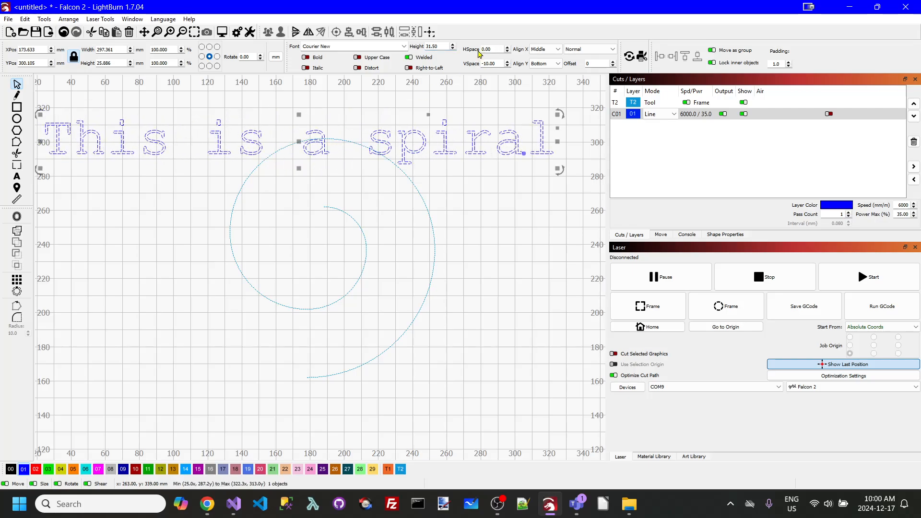
Step: Set the text height to 24 mm, switch its blue layer 01 to Fill mode, and clear the selection
{"action": "left_click", "coordinate": [452, 45]}
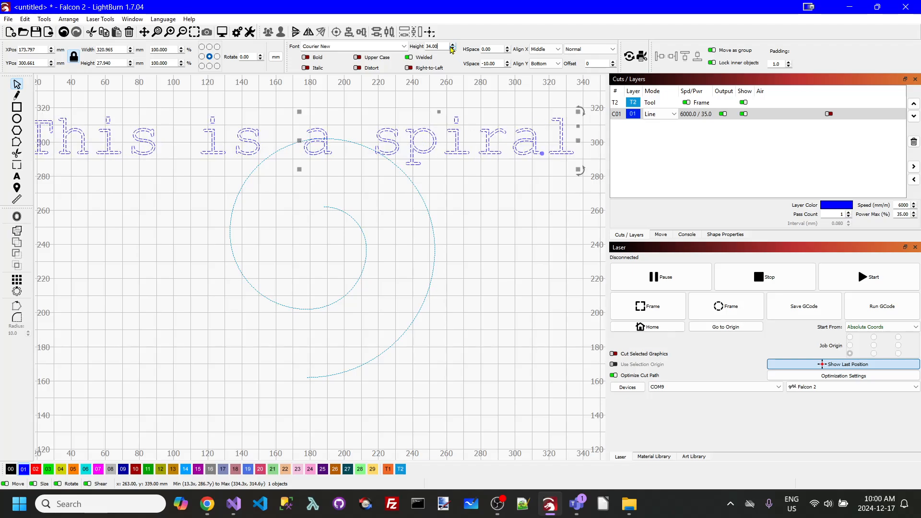
{"action": "left_click", "coordinate": [452, 45]}
{"action": "left_click", "coordinate": [452, 45]}
{"action": "left_click", "coordinate": [452, 48]}
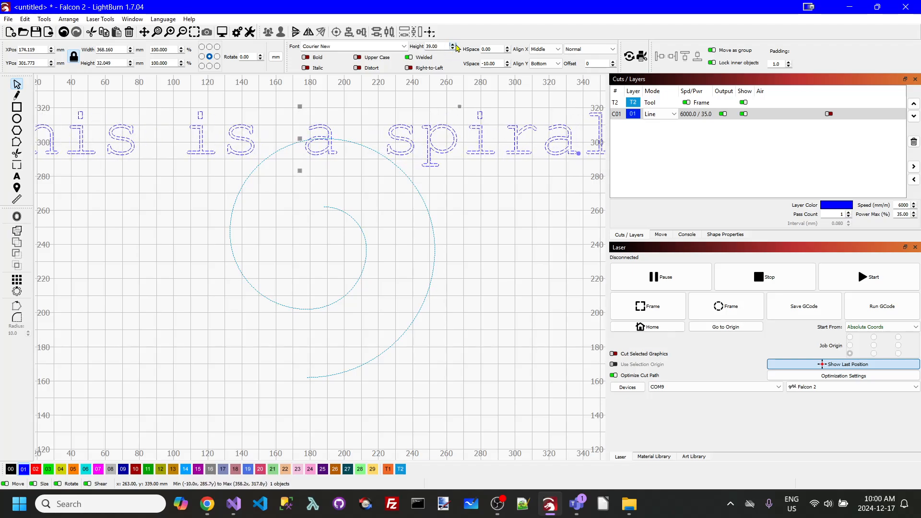
{"action": "left_click", "coordinate": [453, 48]}
{"action": "left_click", "coordinate": [452, 48]}
{"action": "left_click", "coordinate": [452, 48]}
{"action": "left_click", "coordinate": [452, 48]}
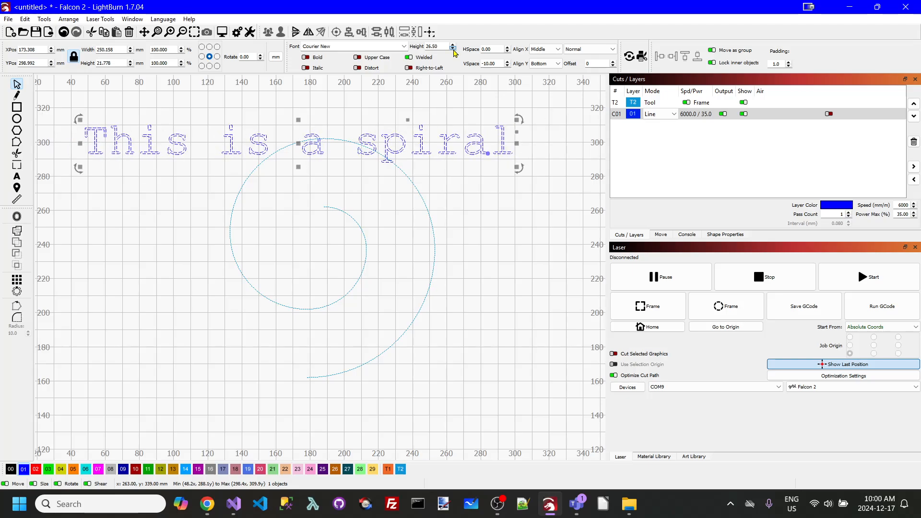
{"action": "left_click", "coordinate": [452, 48]}
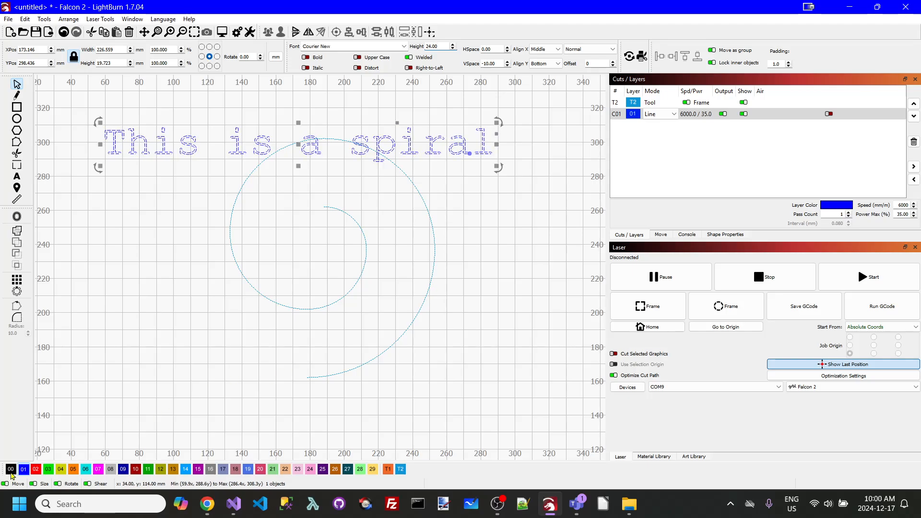
{"action": "left_click", "coordinate": [664, 114]}
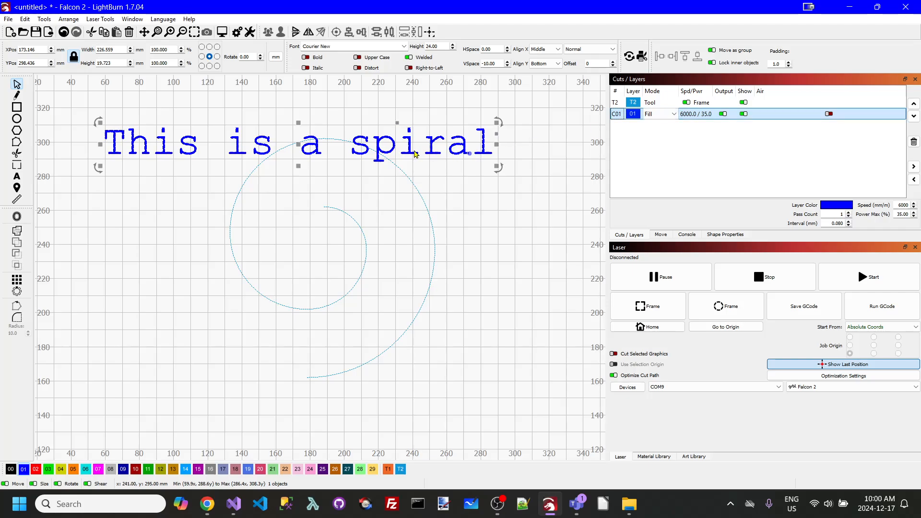
{"action": "left_click", "coordinate": [460, 183]}
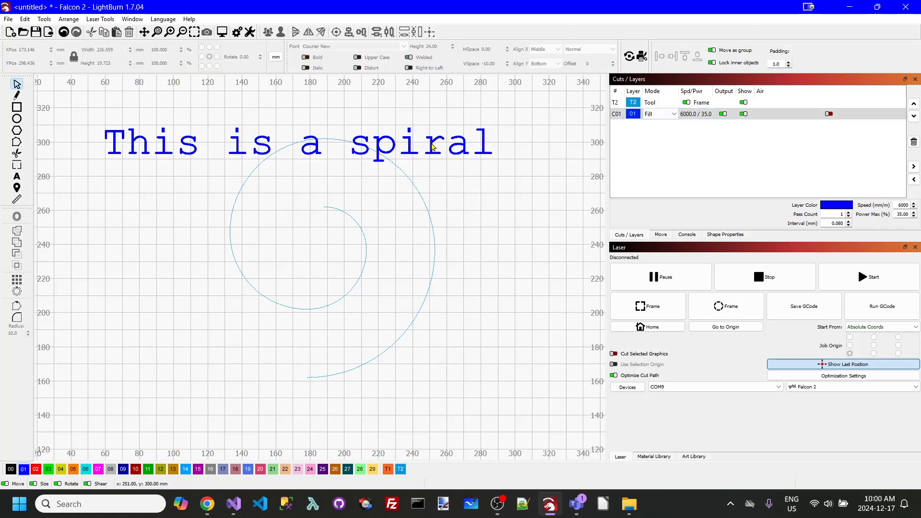
Step: Select the text together with the spiral and apply the text to the spiral path so it follows the curve
{"action": "left_click", "coordinate": [433, 147]}
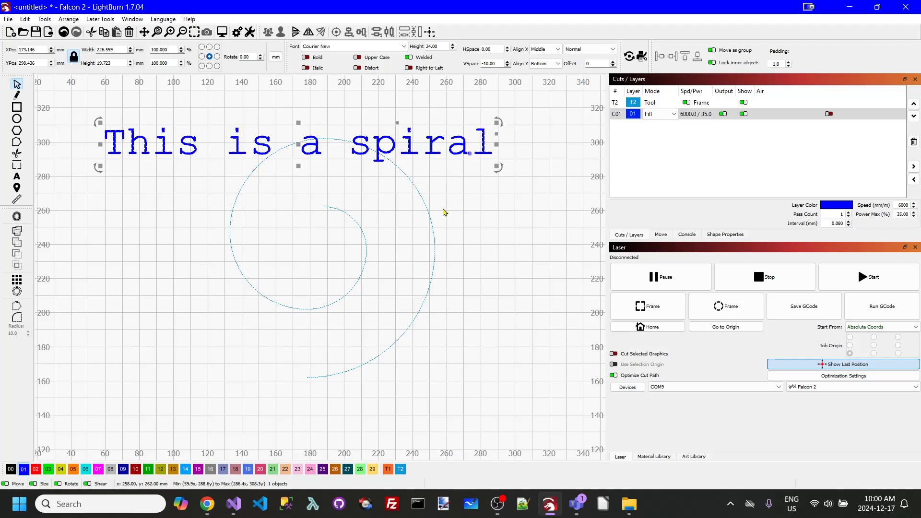
{"action": "left_click", "coordinate": [430, 215], "text": "shift"}
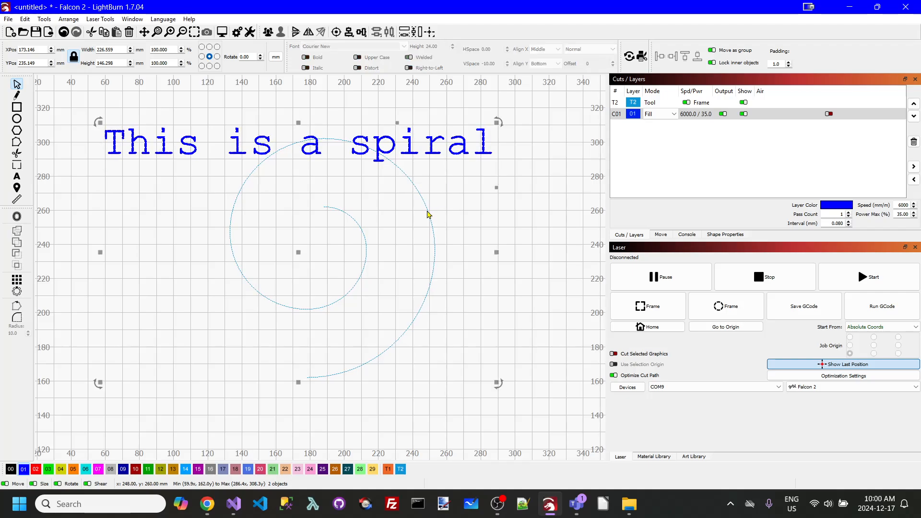
{"action": "right_click", "coordinate": [428, 213]}
{"action": "left_click", "coordinate": [474, 379]}
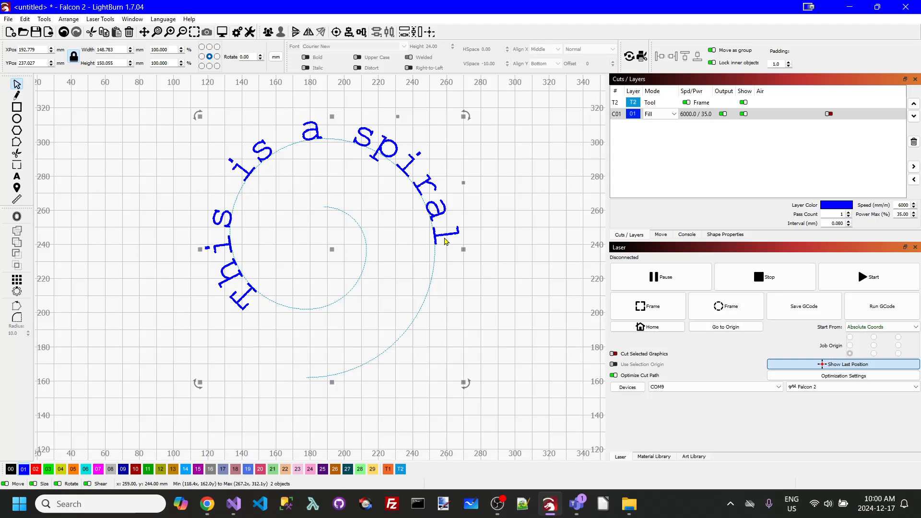
Step: Extend the curved text along the spiral to read "This is a spiral demonstration." and finish text editing
{"action": "left_click", "coordinate": [444, 249]}
{"action": "double_click", "coordinate": [441, 236]}
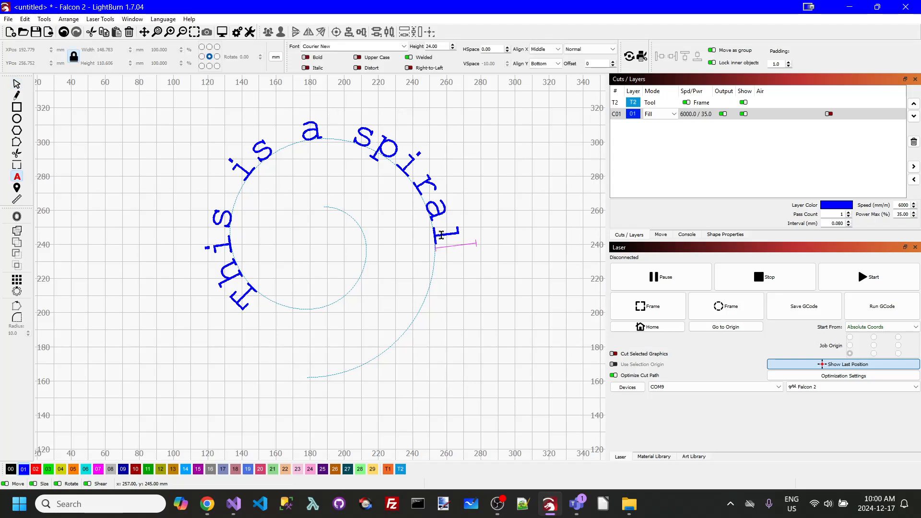
{"action": "type", "text": "dem"}
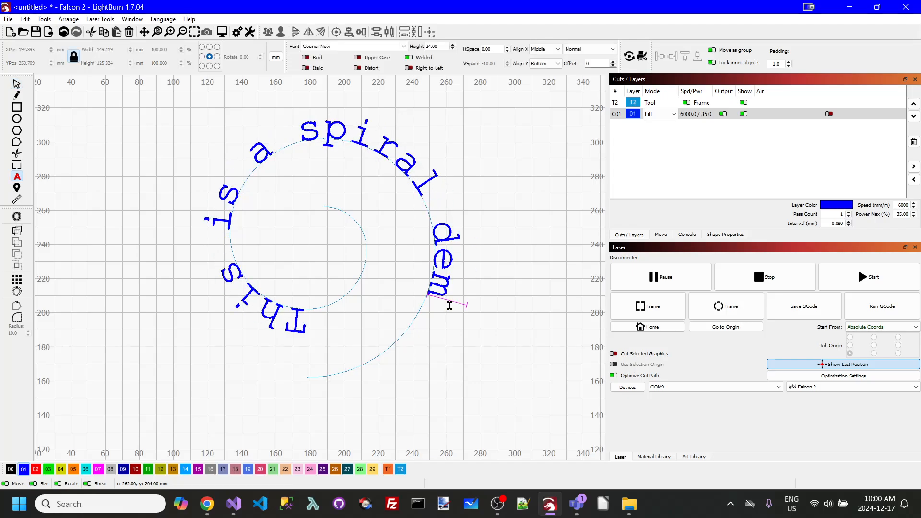
{"action": "type", "text": "onstrat"}
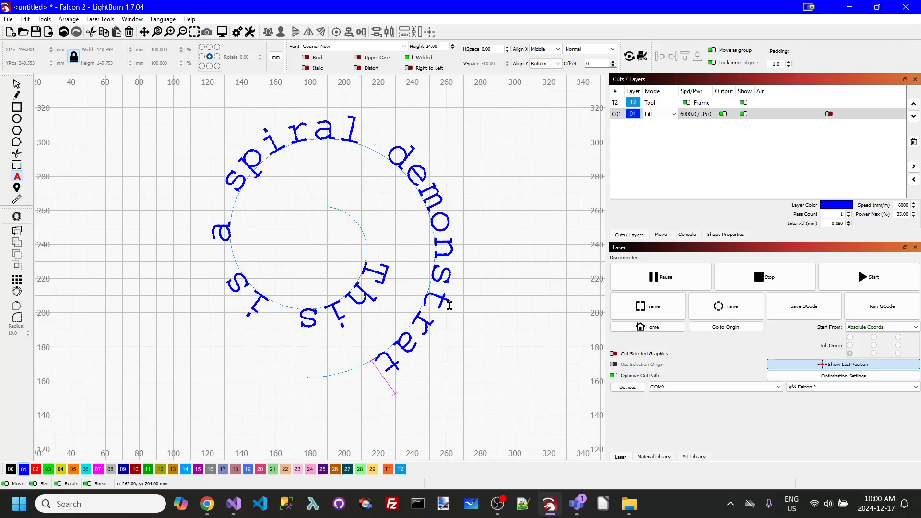
{"action": "type", "text": "ion"}
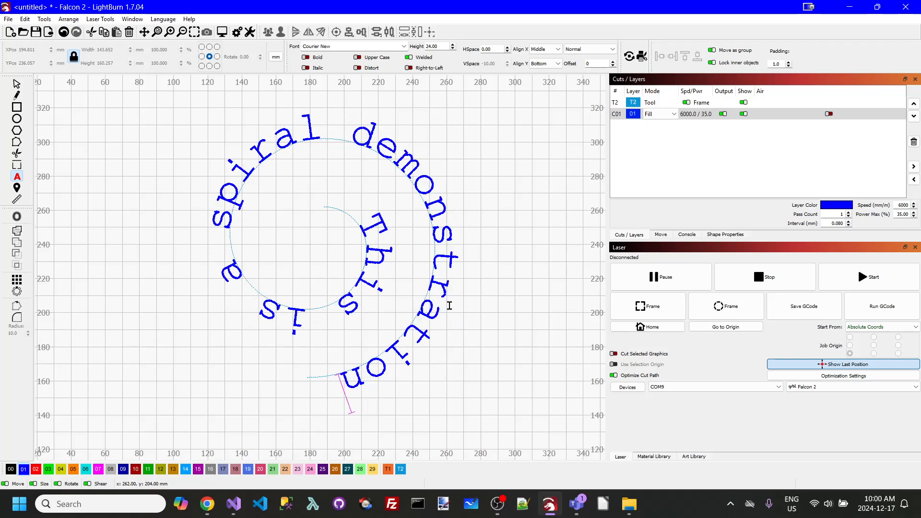
{"action": "type", "text": "."}
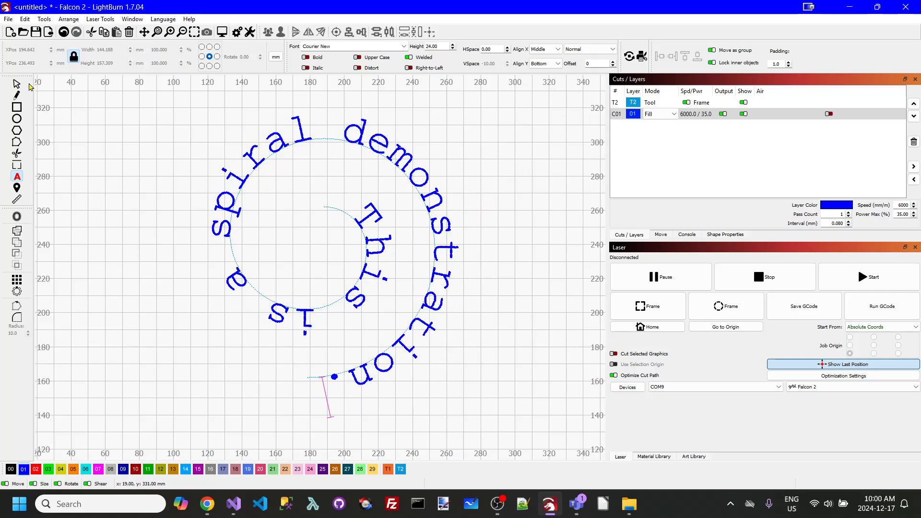
{"action": "left_click", "coordinate": [18, 84]}
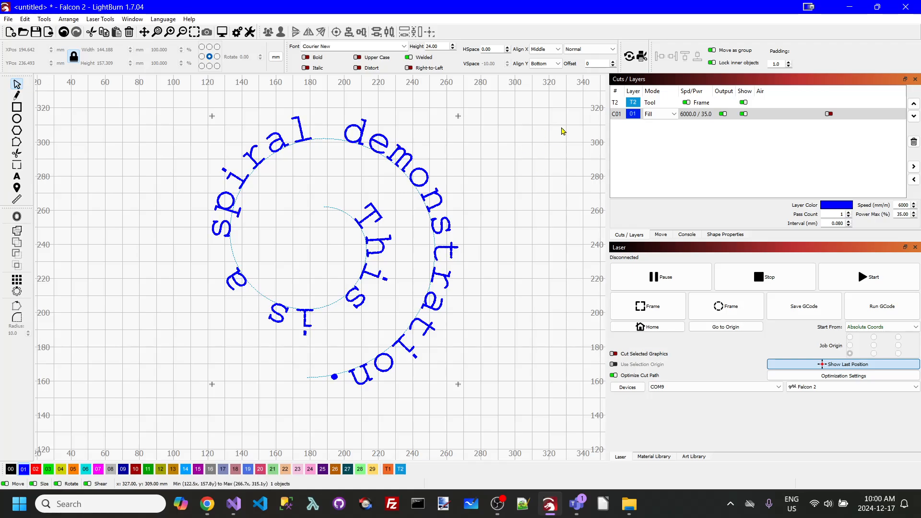